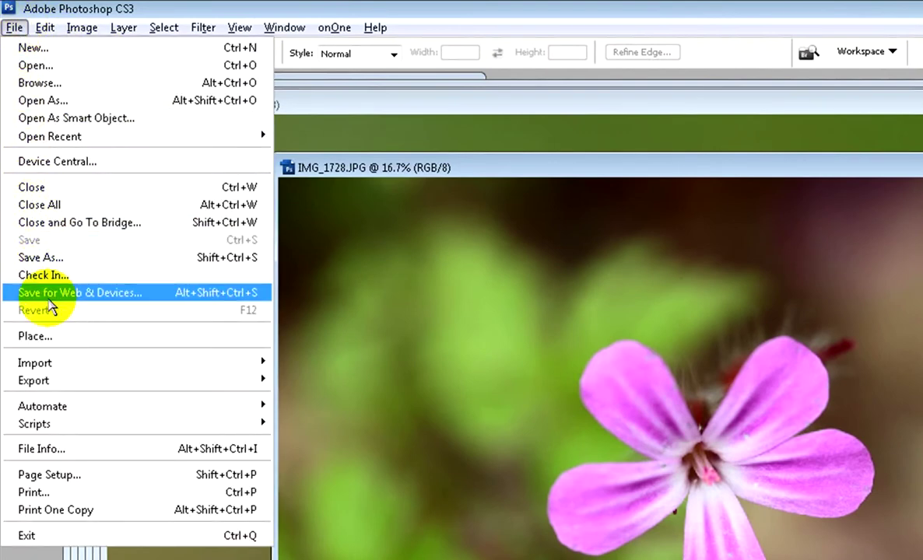
# Resize the pink flower image IMG_1728 to 500 pixels wide with proportions constrained, and display it at 100% in a larger window.
pyautogui.click(56, 296)
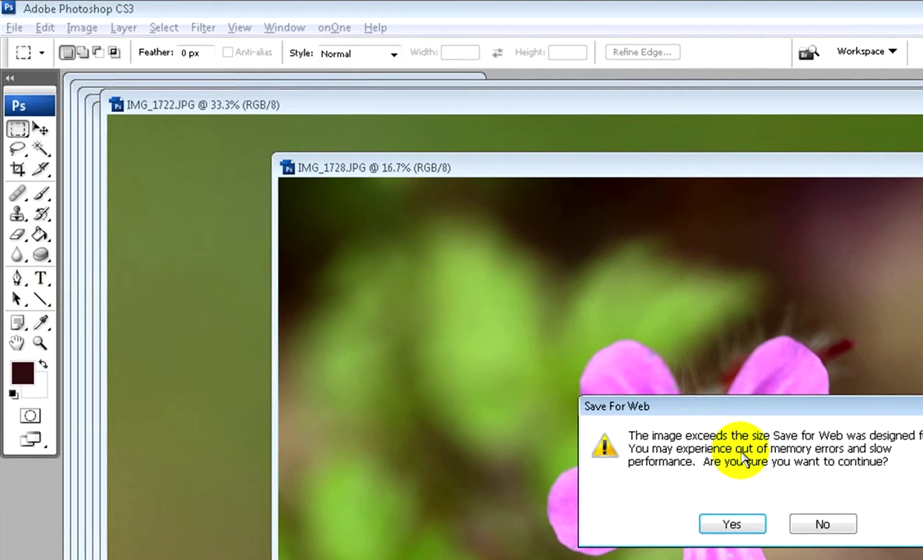
pyautogui.click(818, 530)
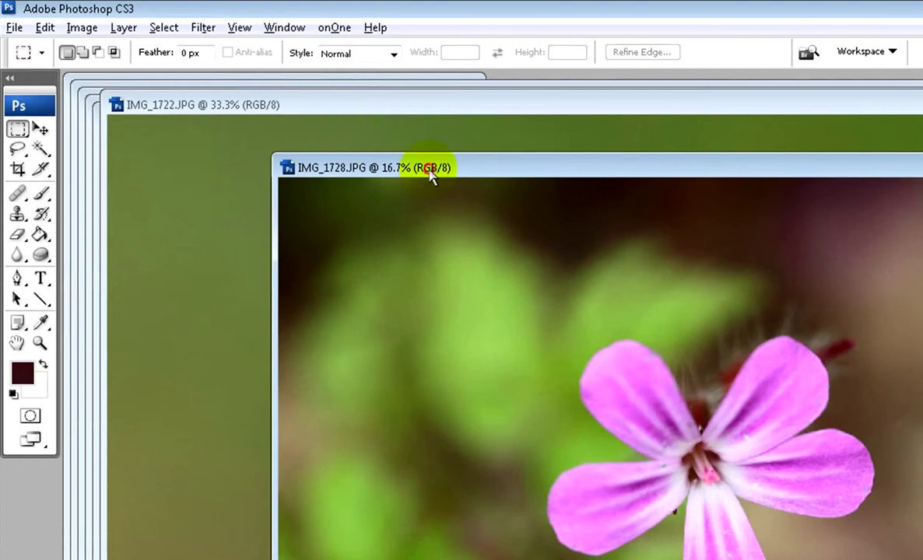
pyautogui.click(81, 30)
pyautogui.click(92, 157)
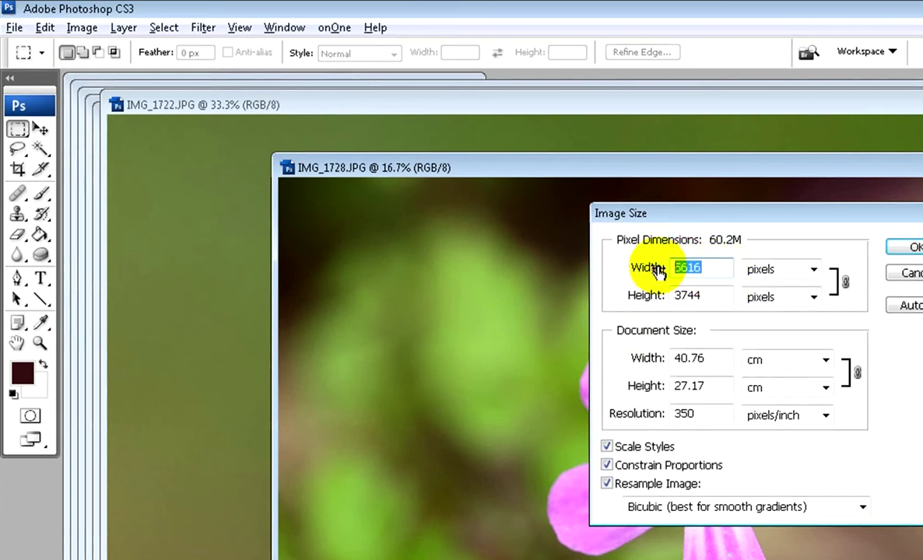
pyautogui.write('500')
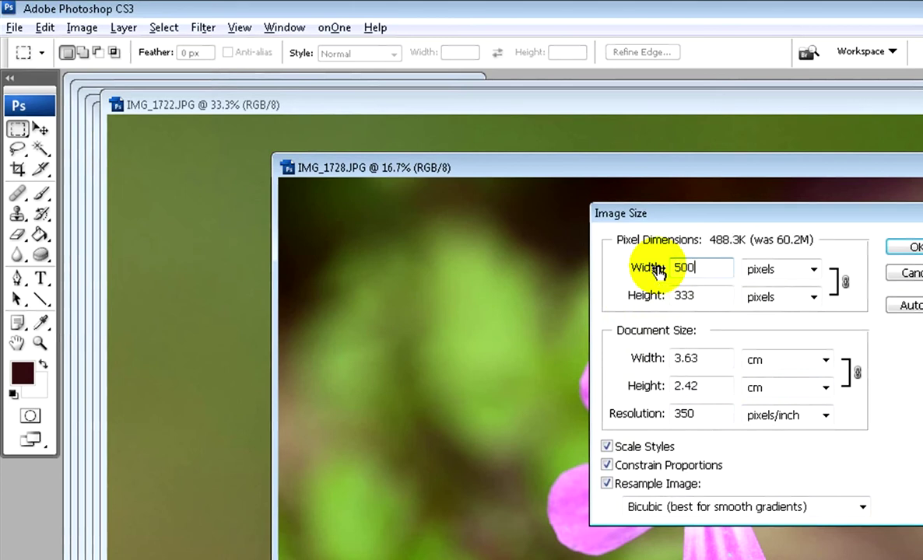
pyautogui.click(684, 294)
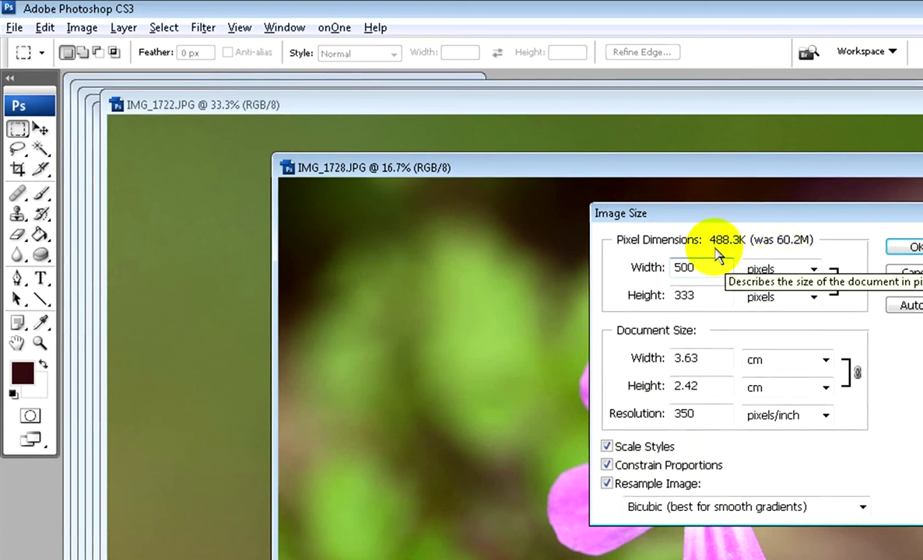
pyautogui.click(895, 249)
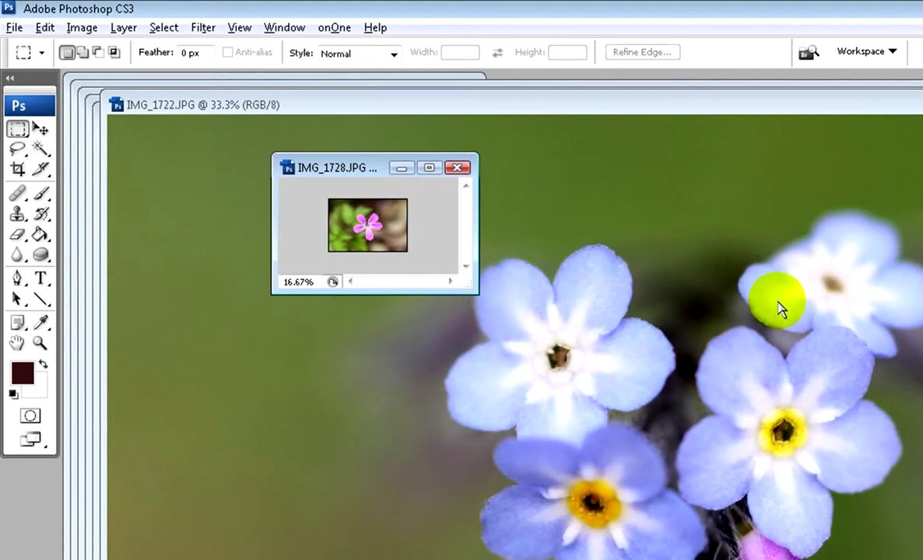
pyautogui.moveTo(474, 290); pyautogui.dragTo(922, 559)
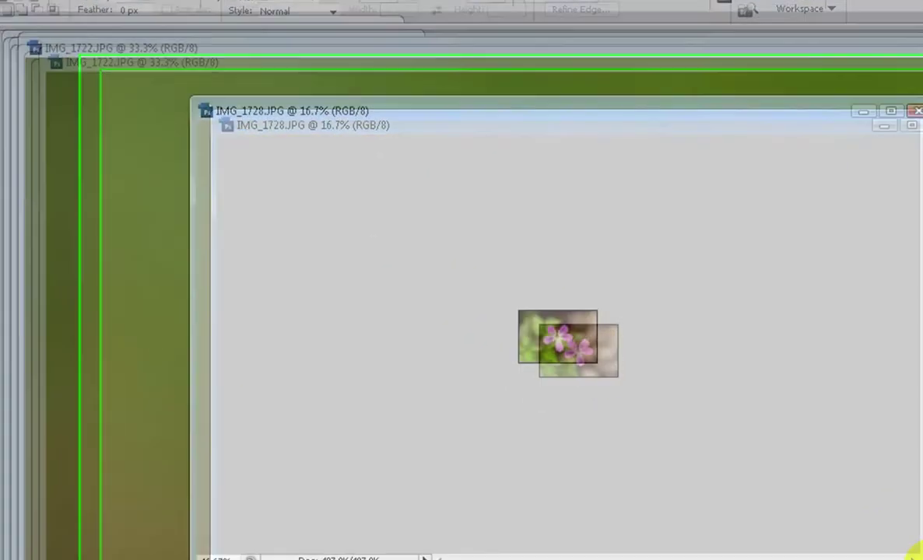
pyautogui.hotkey('ctrl', 'alt', '0')
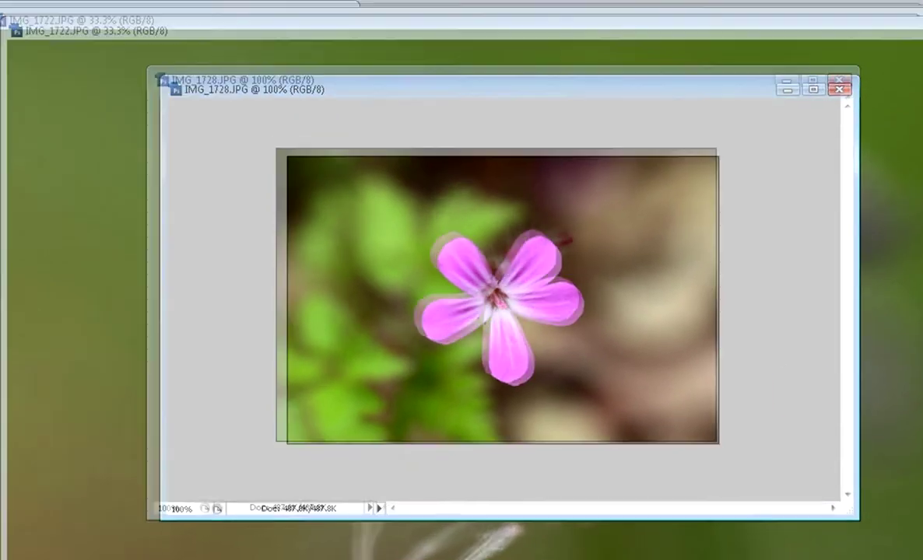
pyautogui.click(12, 17)
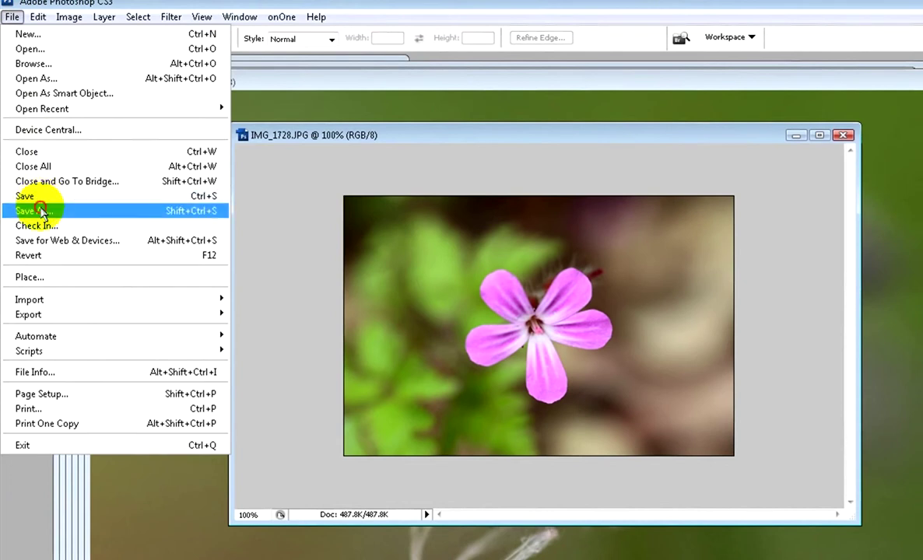
pyautogui.click(41, 211)
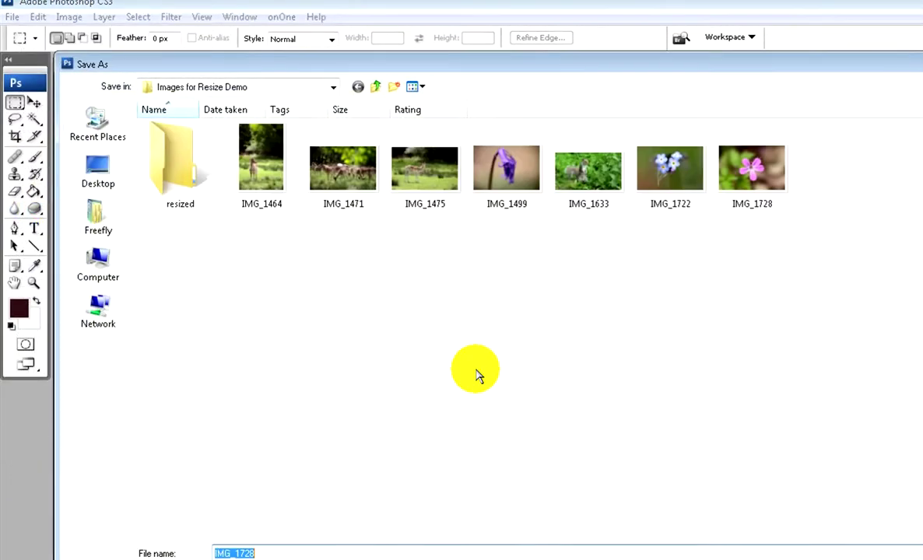
pyautogui.doubleClick(175, 181)
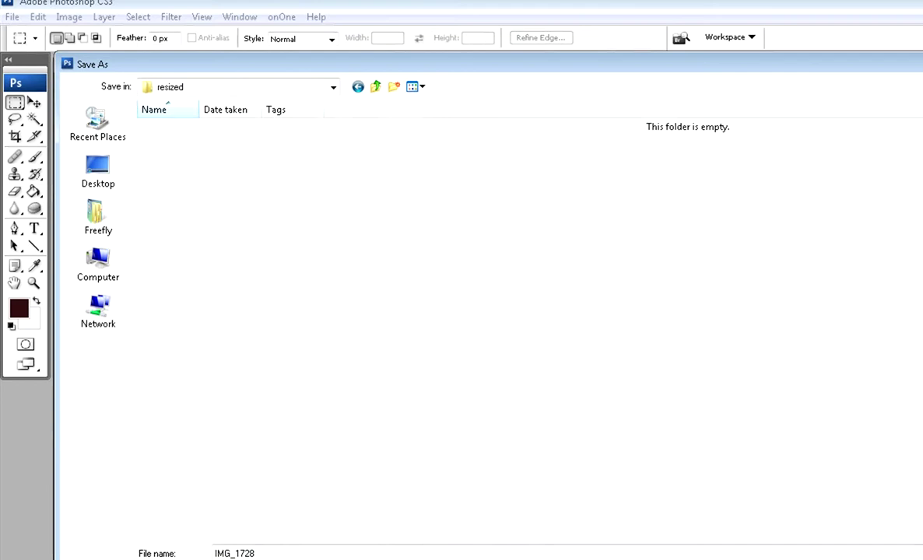
pyautogui.press('Return')
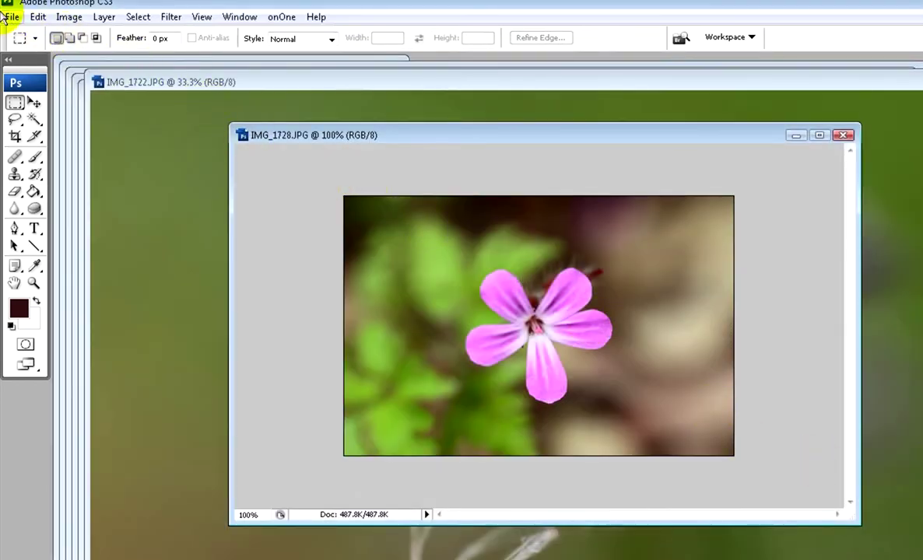
# Export the resized flower image for web as a Very High quality JPEG named IMG_1728 in the resized folder.
pyautogui.click(9, 16)
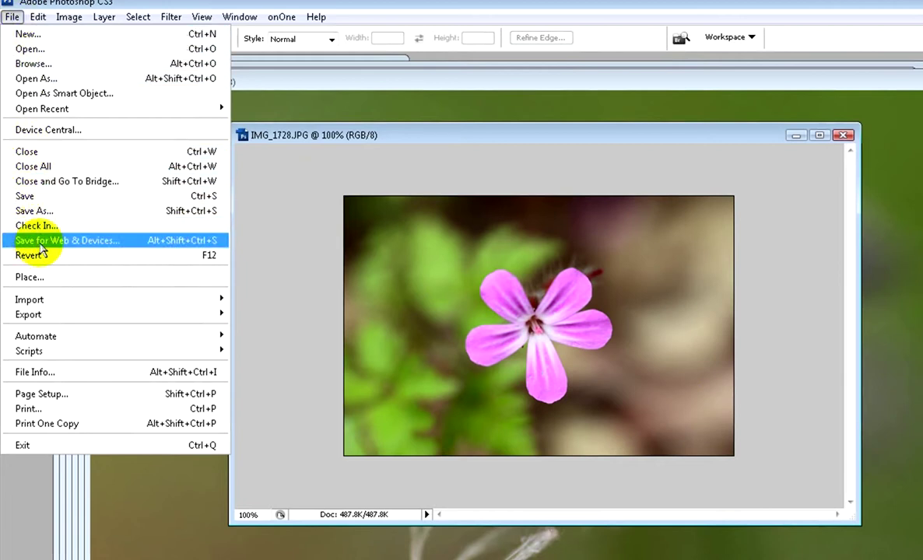
pyautogui.click(43, 246)
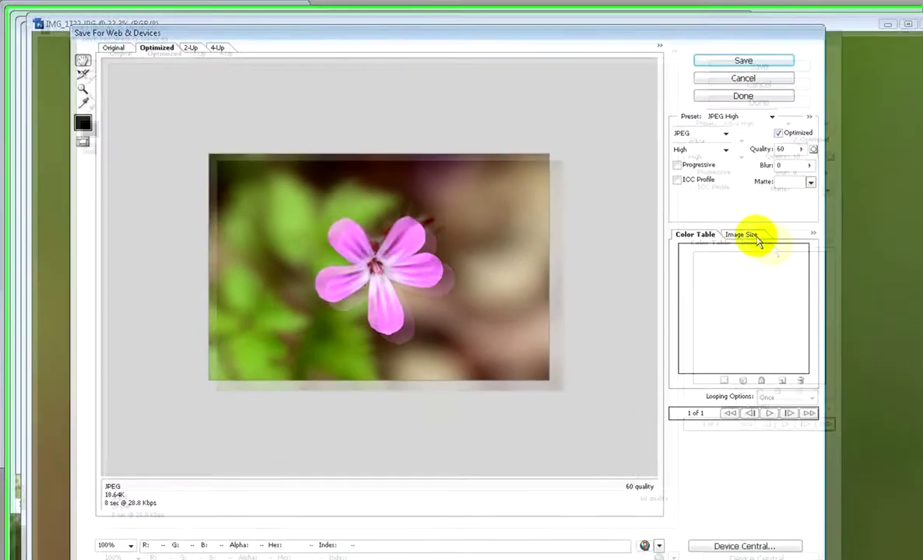
pyautogui.click(747, 236)
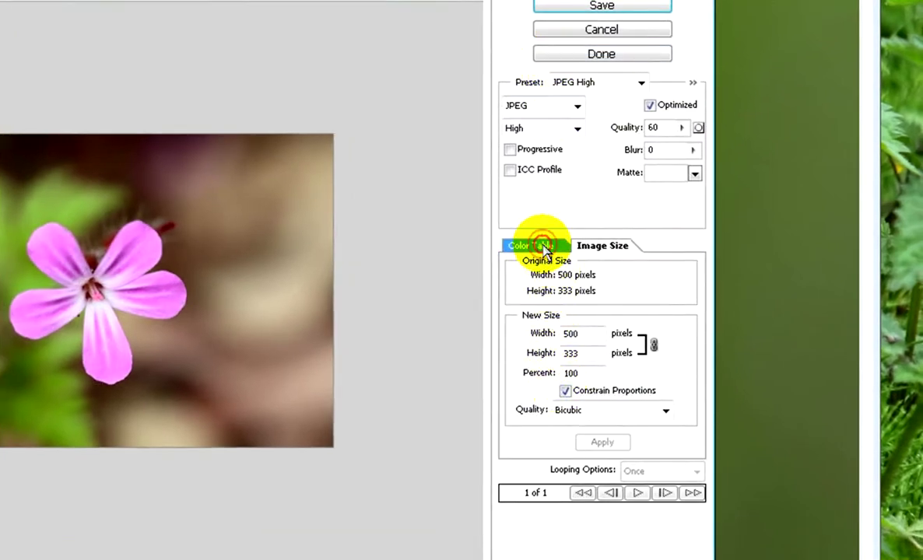
pyautogui.click(543, 249)
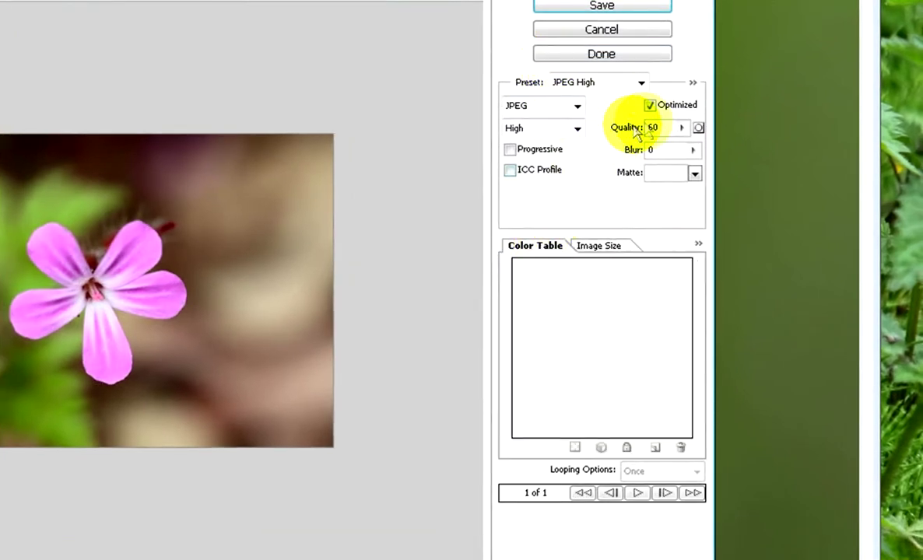
pyautogui.click(578, 128)
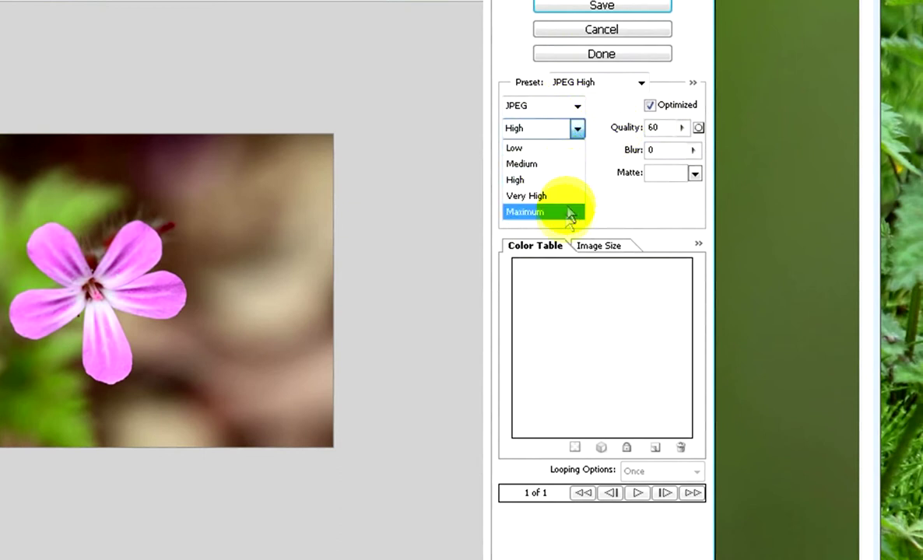
pyautogui.click(527, 197)
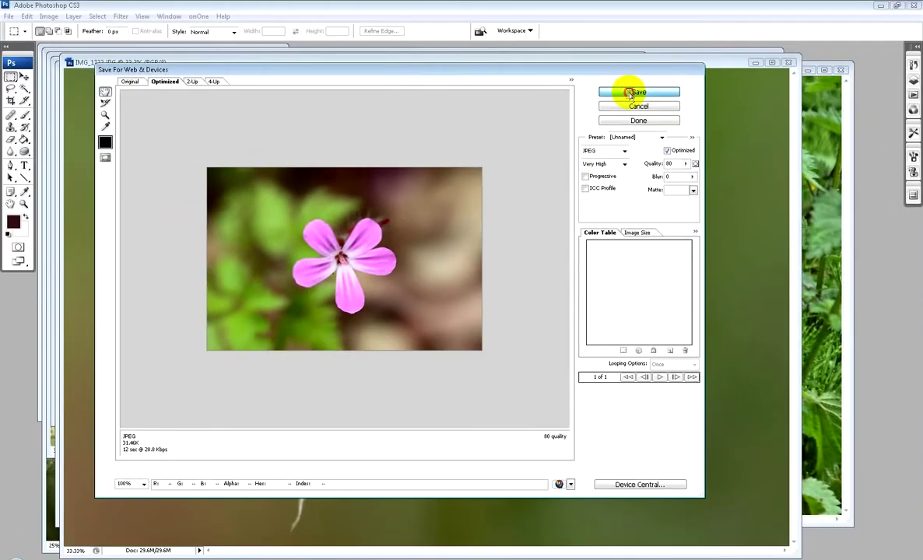
pyautogui.click(595, 7)
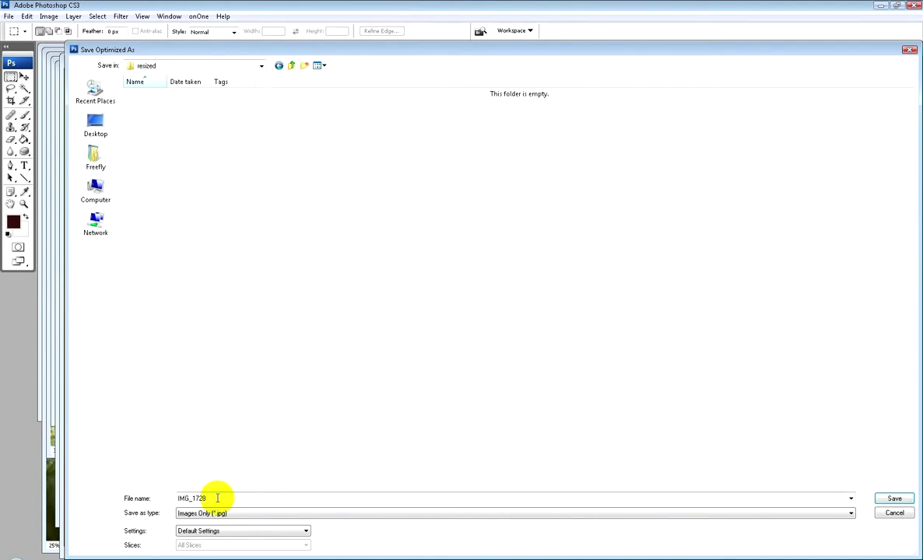
pyautogui.click(889, 499)
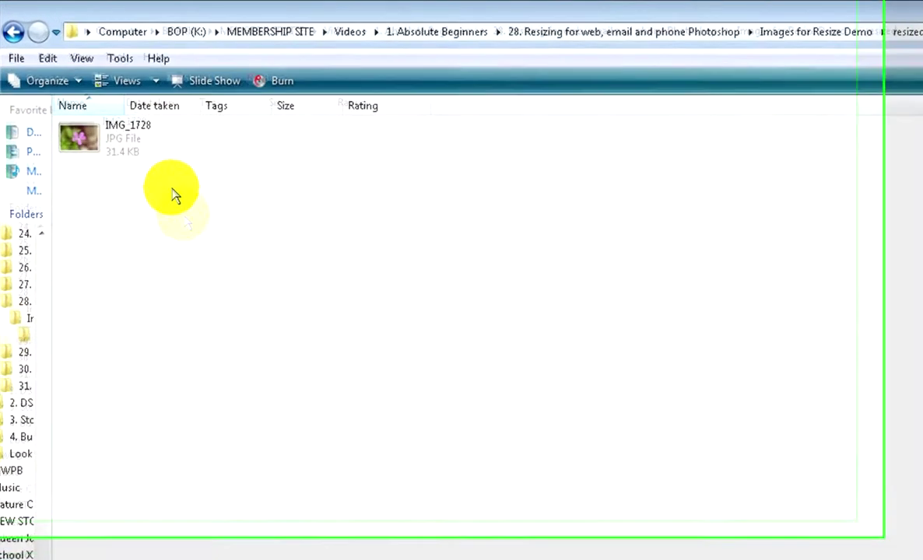
# Open the exported IMG_1728 file from the resized folder in the photo viewer to check it, and close the viewer.
pyautogui.moveTo(140, 170)
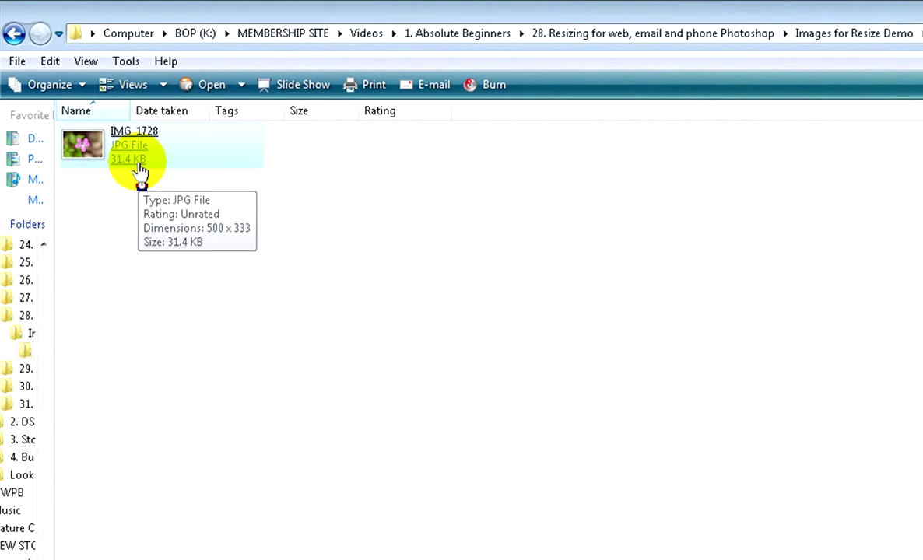
pyautogui.doubleClick(134, 160)
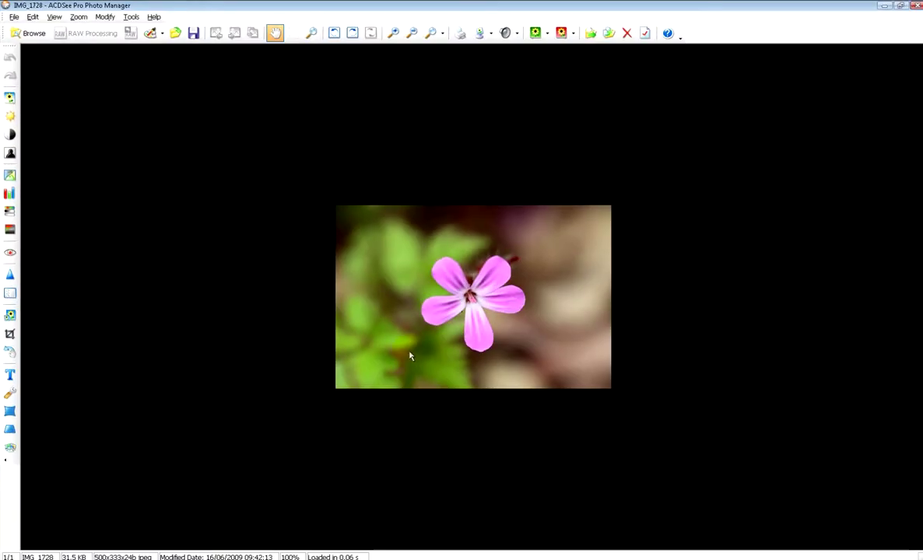
pyautogui.click(914, 6)
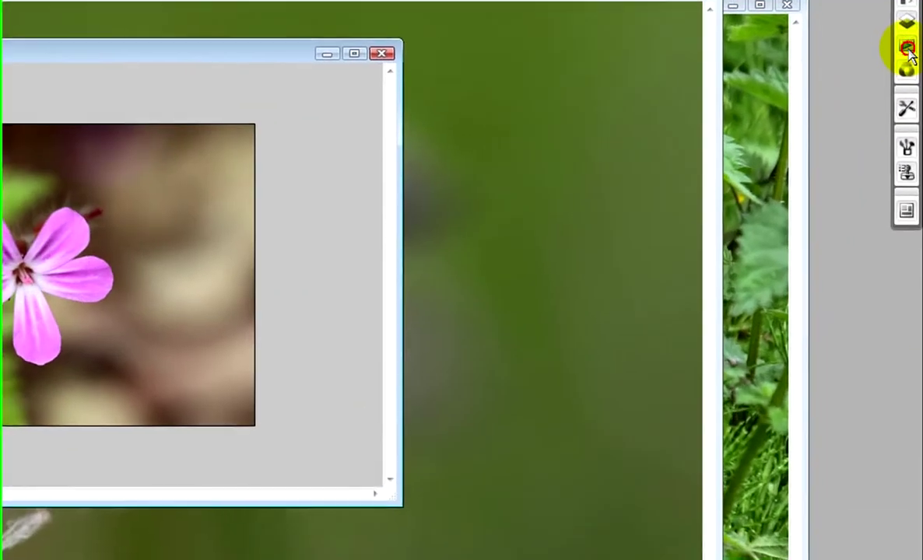
pyautogui.click(912, 80)
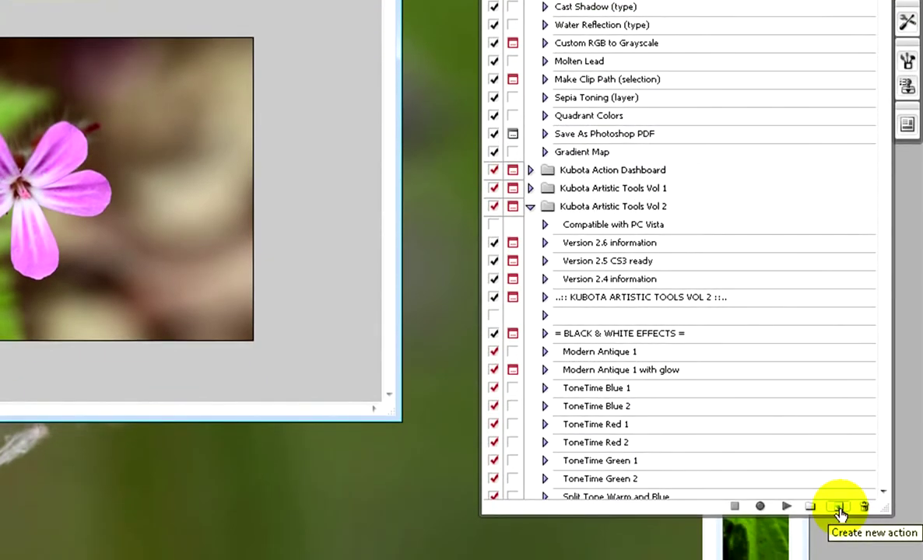
pyautogui.click(839, 508)
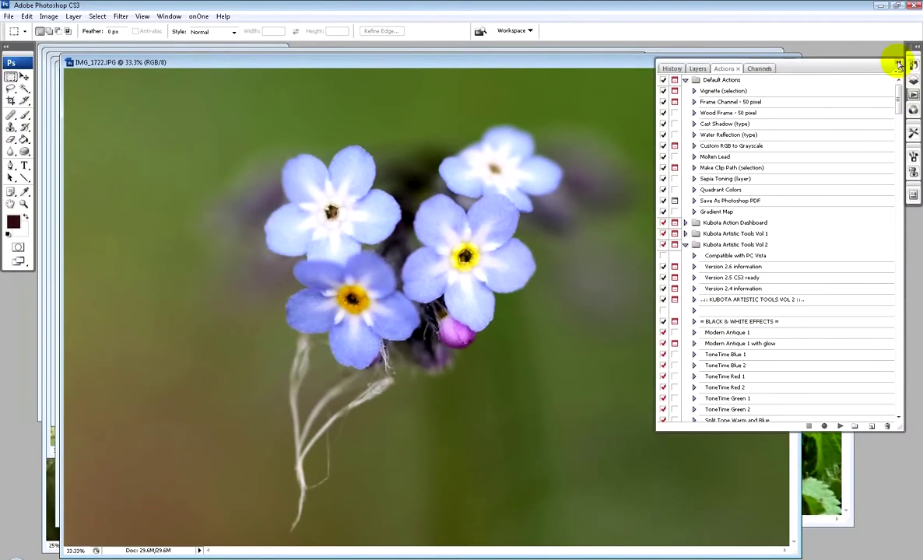
pyautogui.click(898, 67)
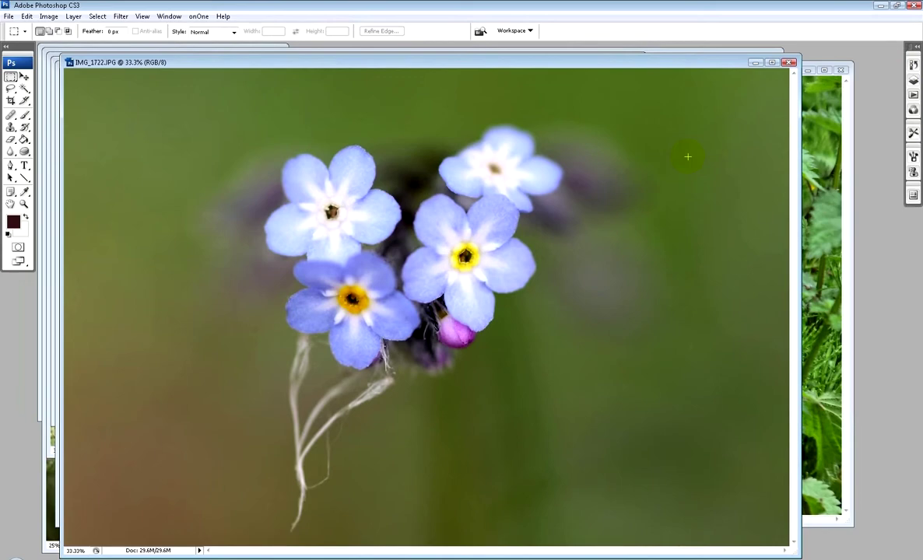
# Open the Batch settings for automated processing of multiple images.
pyautogui.click(9, 17)
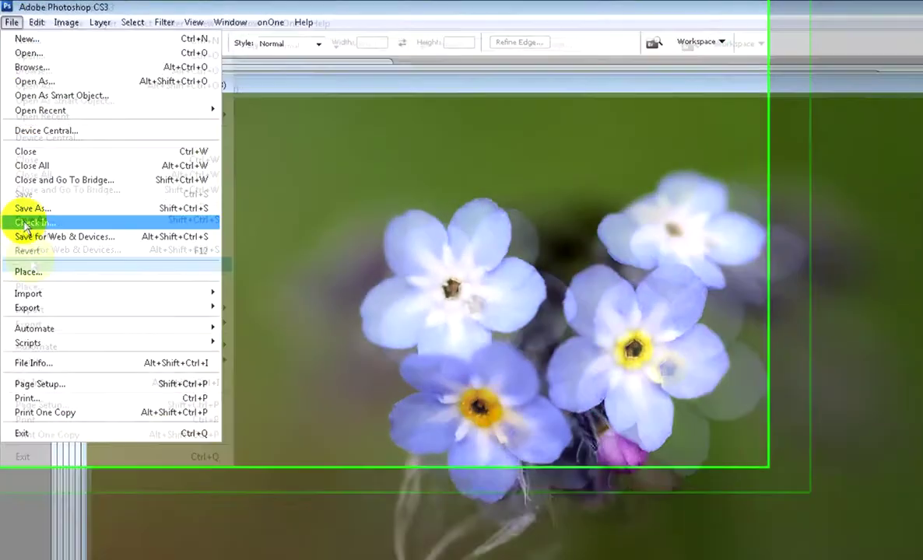
pyautogui.moveTo(116, 333)
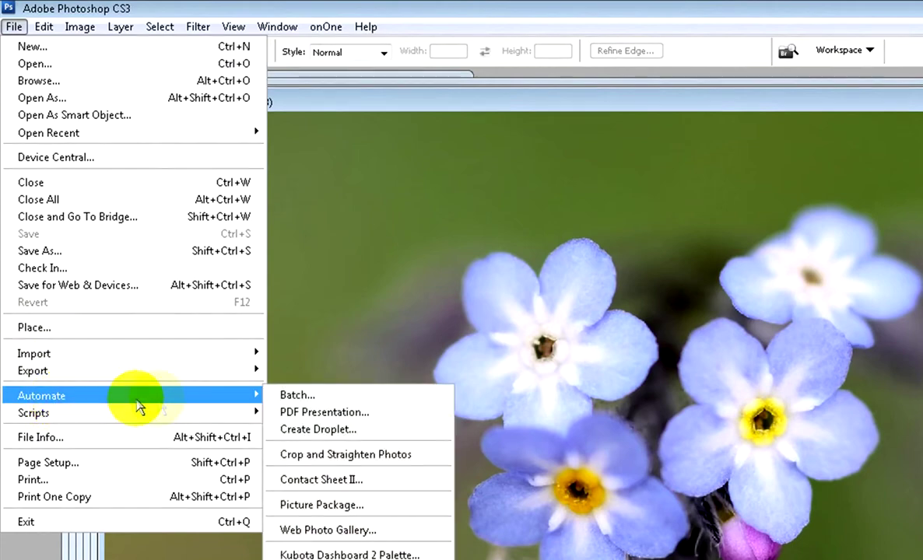
pyautogui.click(296, 395)
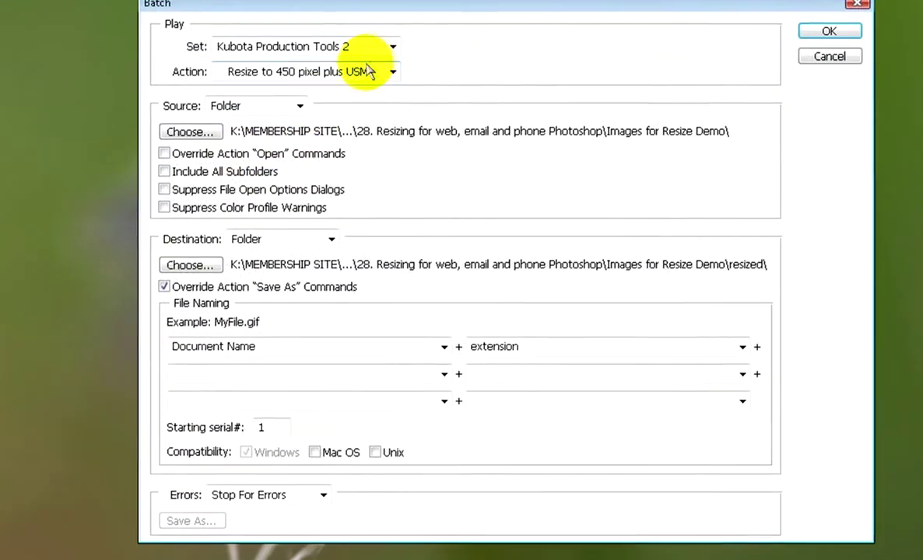
# Set the batch's action set to Default Actions and look through its available actions.
pyautogui.click(392, 46)
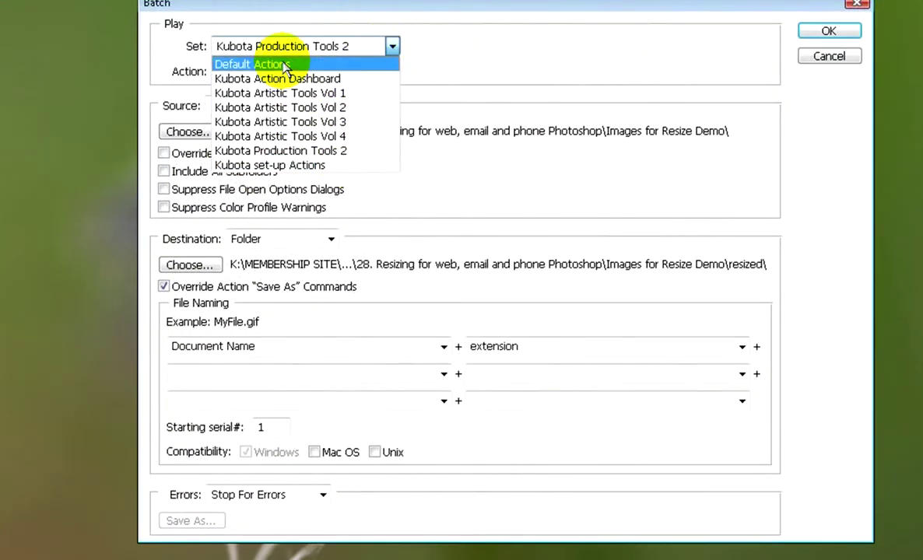
pyautogui.click(285, 67)
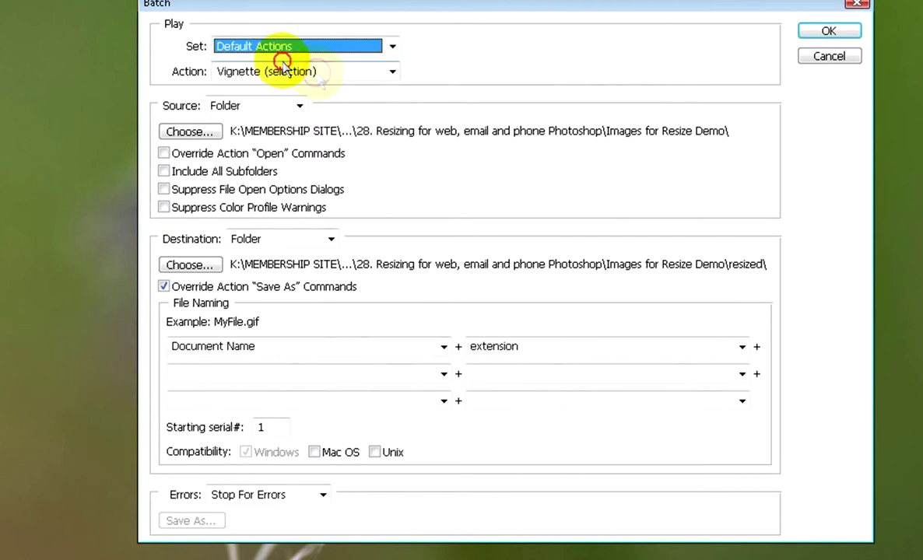
pyautogui.click(392, 71)
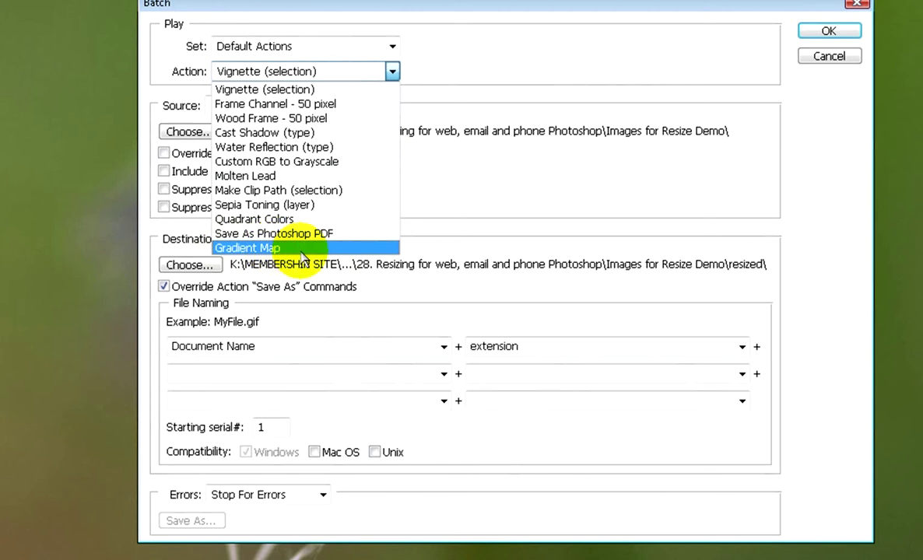
pyautogui.click(393, 72)
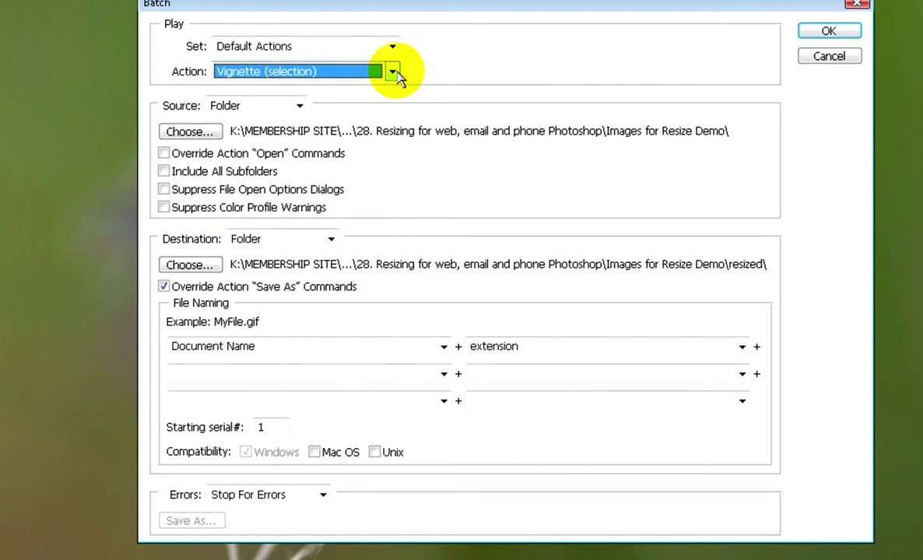
# Set the batch to the Resize to 450 pixel plus USM action from Kubota Production Tools 2, and cancel the batch.
pyautogui.click(392, 46)
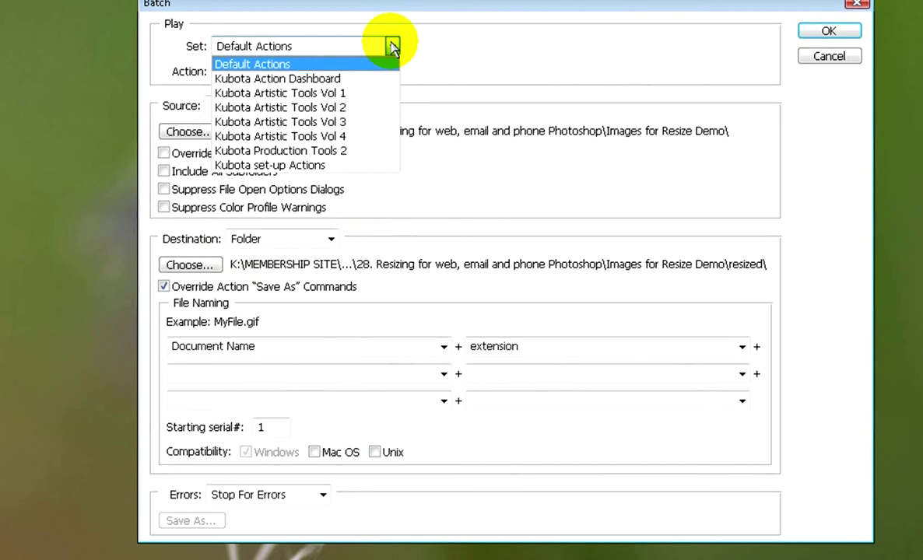
pyautogui.click(330, 151)
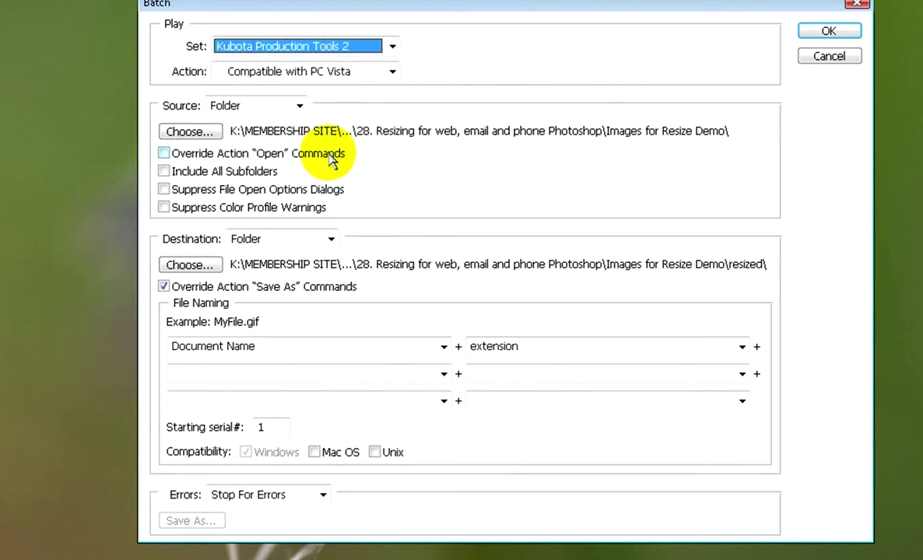
pyautogui.click(392, 71)
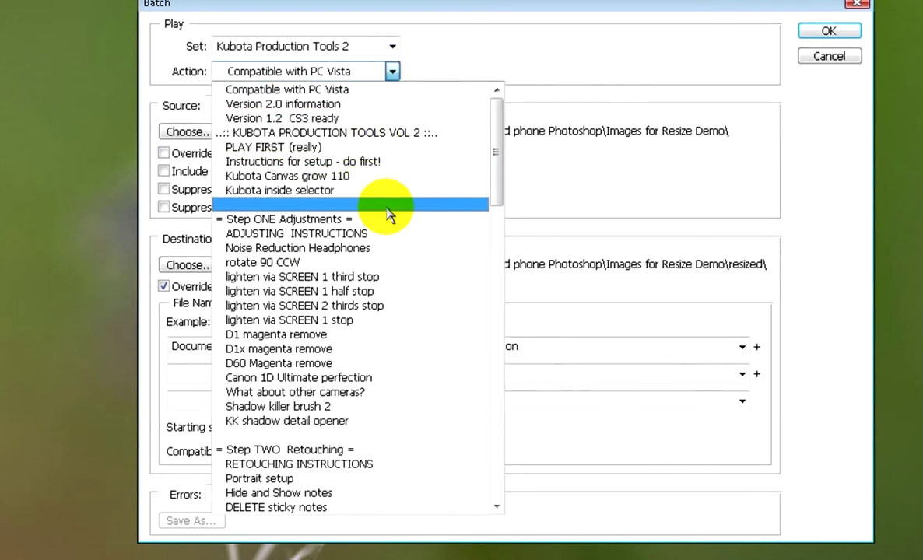
pyautogui.scroll(-6, 393, 210)
pyautogui.scroll(-2, 391, 245)
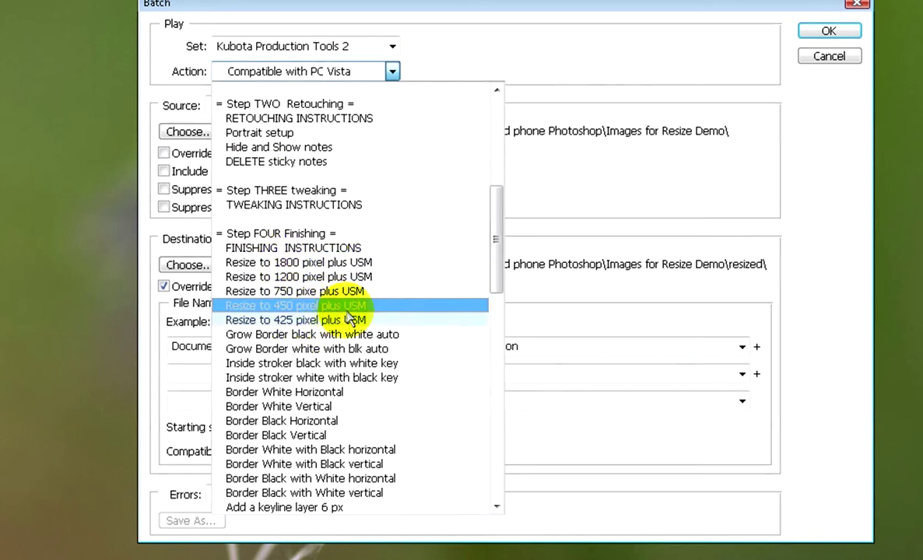
pyautogui.click(301, 306)
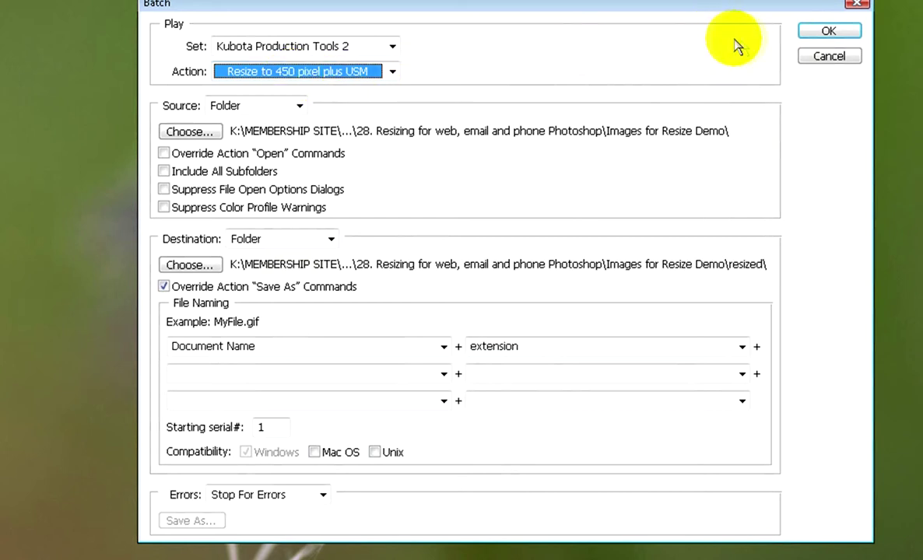
pyautogui.click(826, 57)
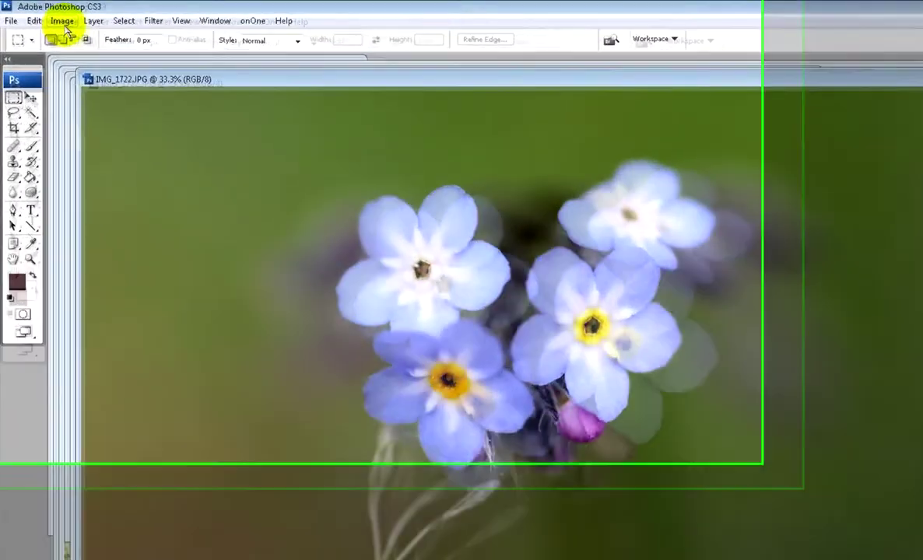
# Resize the IMG_1722 image to 500 pixels wide, and move and enlarge its window over the pink flower image.
pyautogui.click(50, 16)
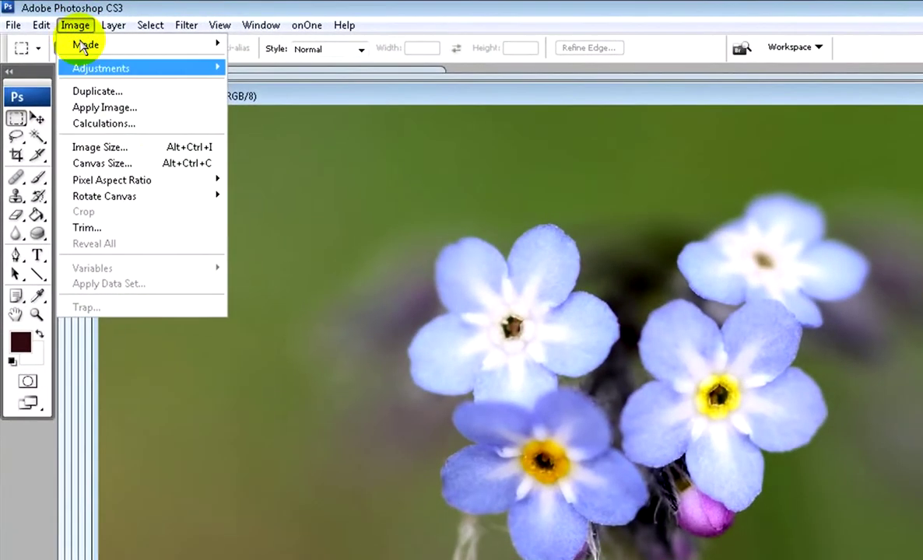
pyautogui.click(114, 149)
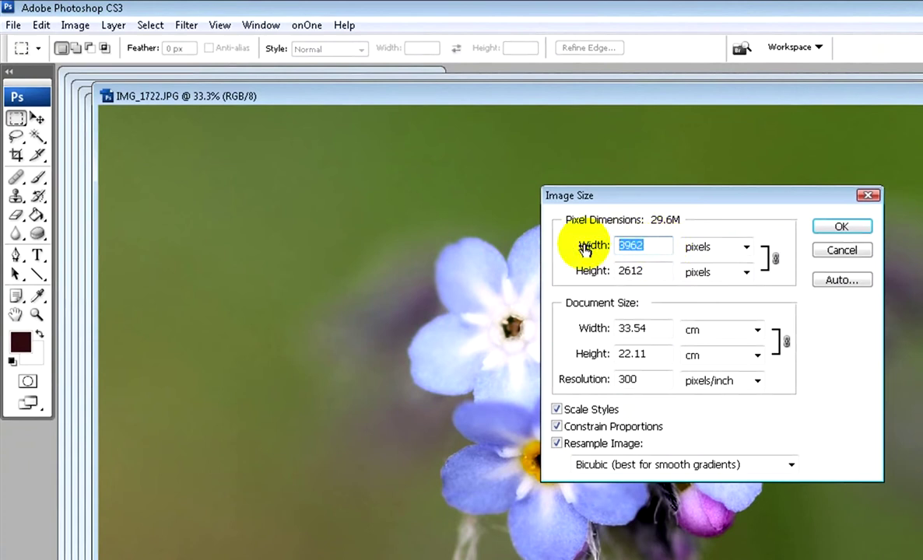
pyautogui.write('500')
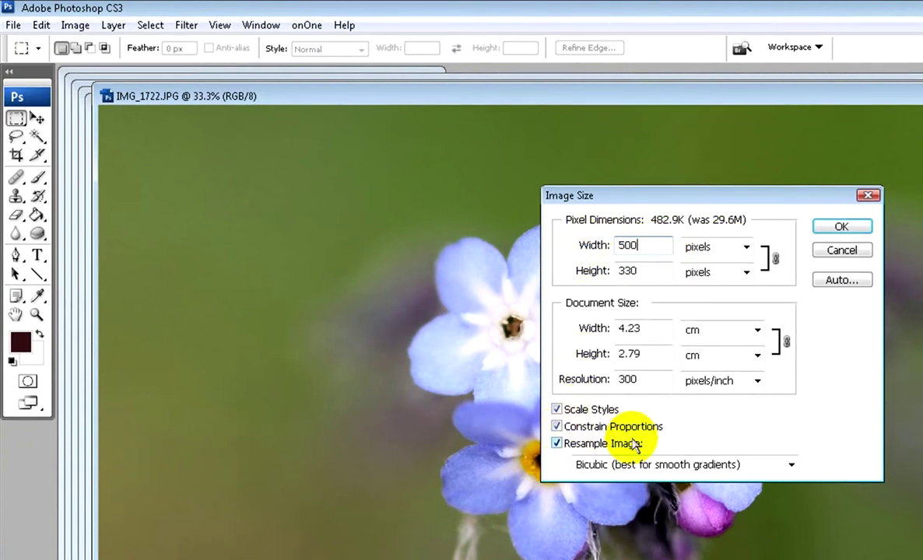
pyautogui.click(839, 228)
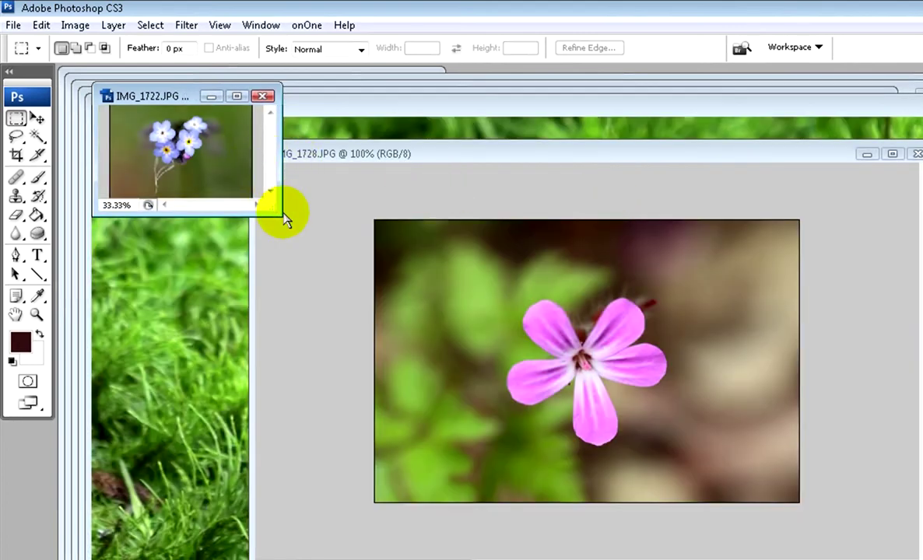
pyautogui.moveTo(173, 95); pyautogui.dragTo(642, 293)
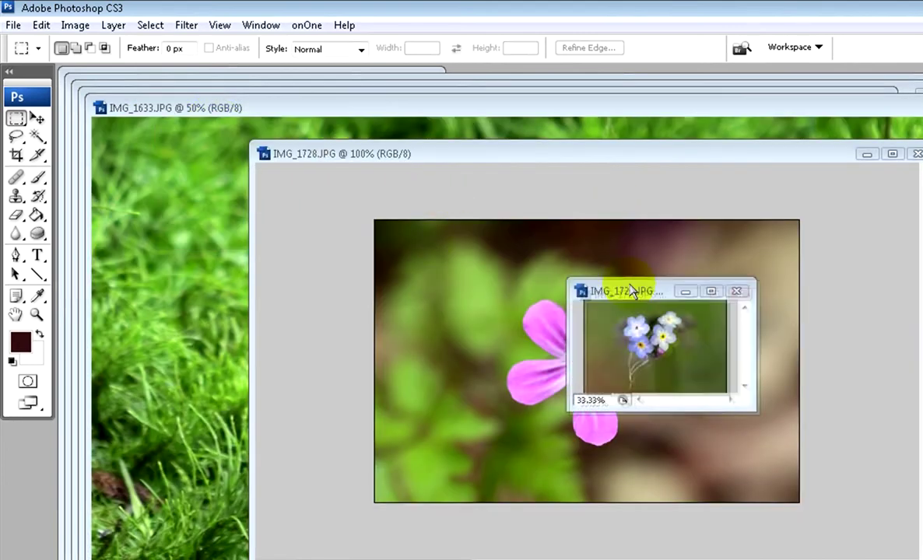
pyautogui.moveTo(752, 405); pyautogui.dragTo(920, 536)
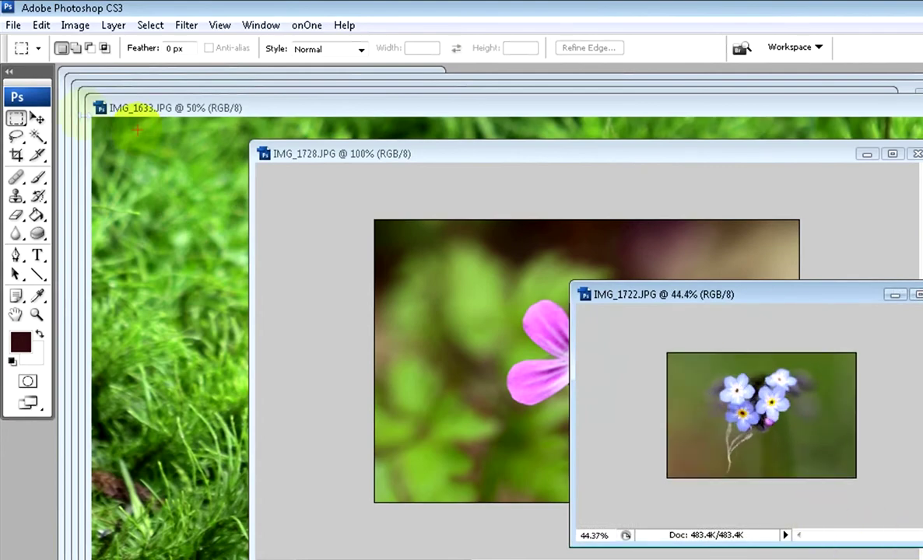
# Open the web export for IMG_1722, view its image size, choose Very High JPEG quality, and cancel the export.
pyautogui.click(13, 26)
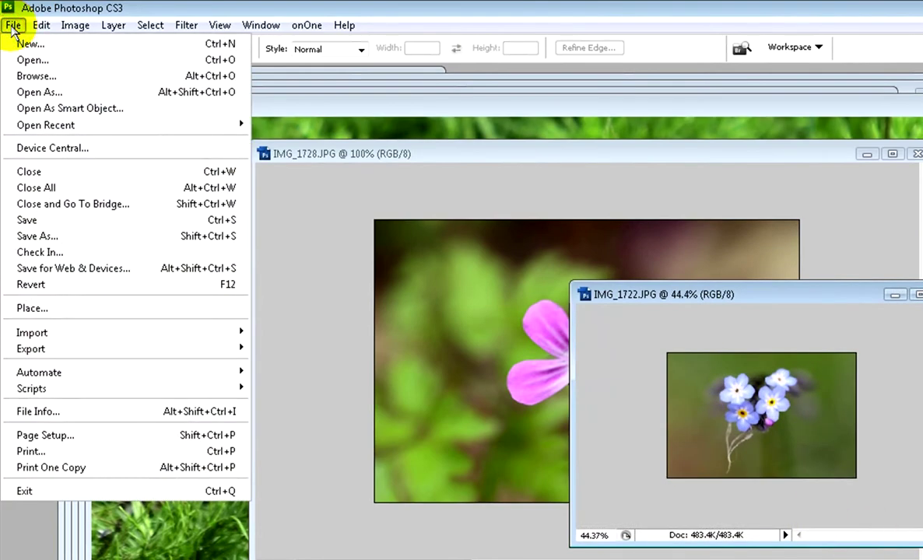
pyautogui.click(78, 268)
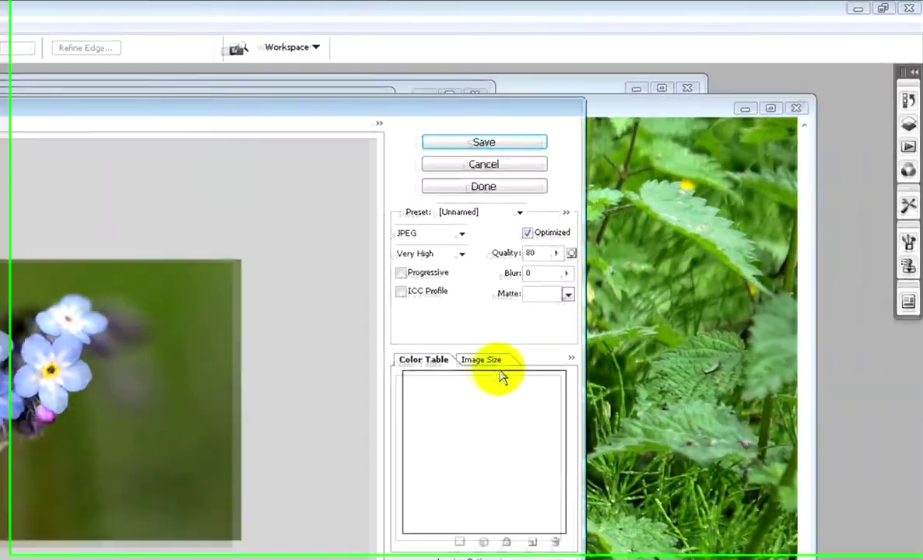
pyautogui.click(736, 268)
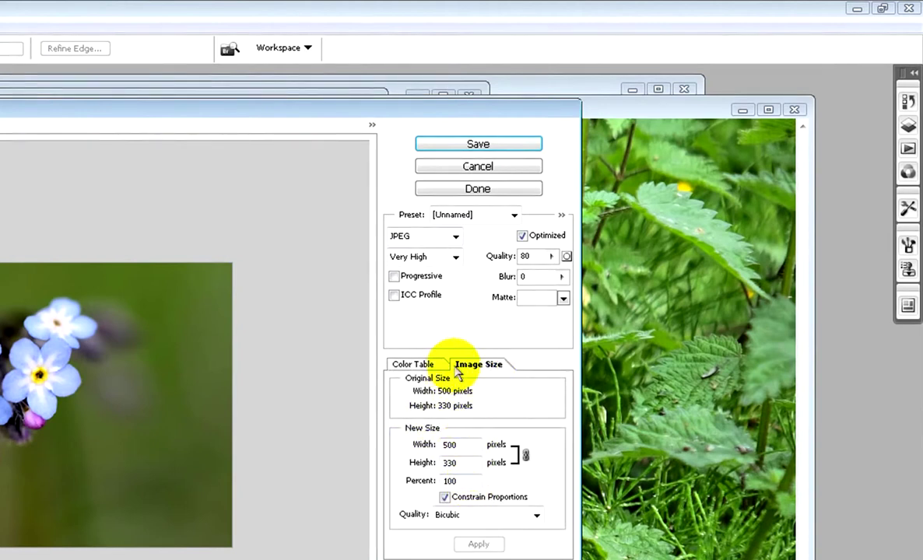
pyautogui.click(453, 257)
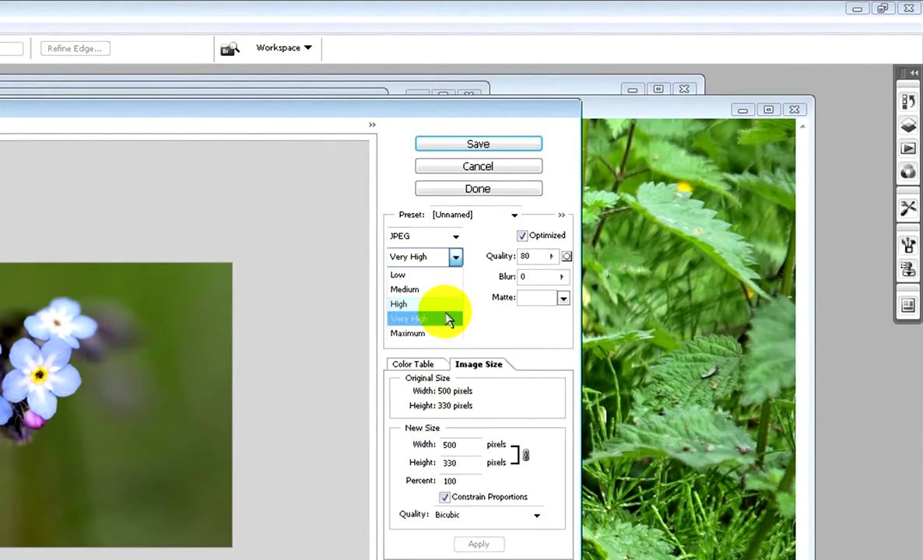
pyautogui.click(448, 318)
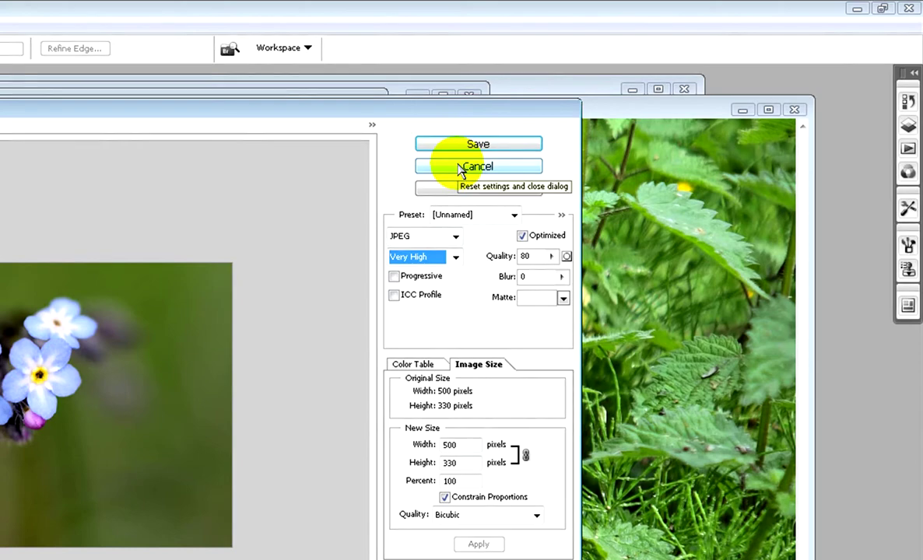
pyautogui.click(460, 167)
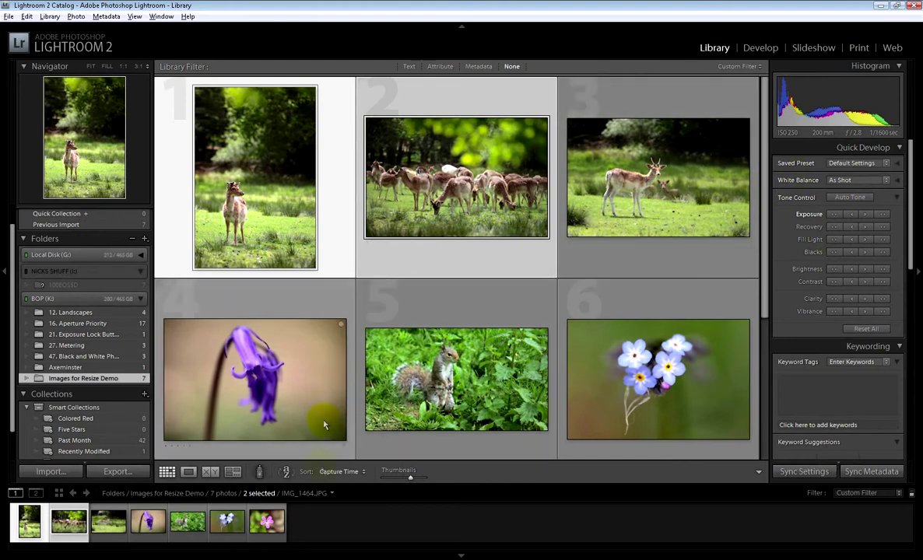
# Switch to Lightroom, browse individual photos in the library grid, and select the first two deer photos together.
pyautogui.click(323, 530)
pyautogui.click(274, 236)
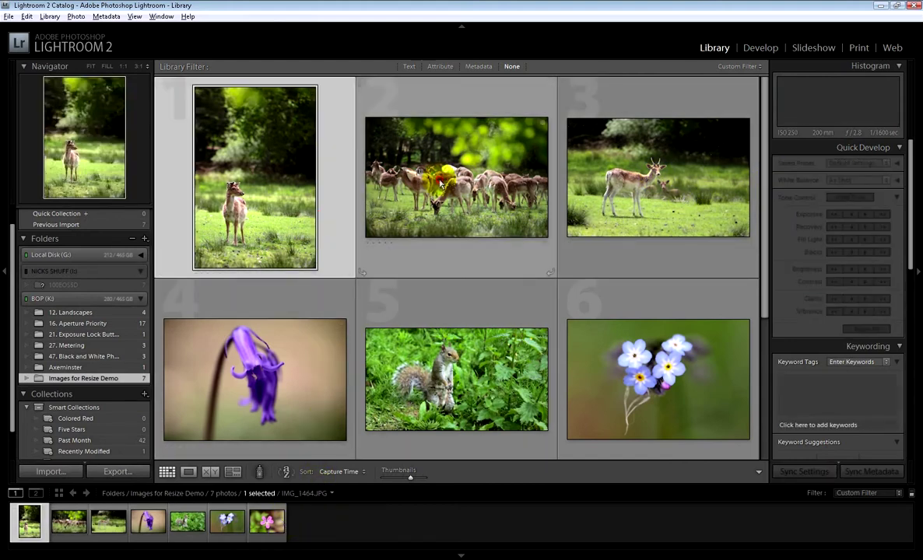
pyautogui.click(439, 175)
pyautogui.click(660, 186)
pyautogui.click(658, 373)
pyautogui.click(451, 335)
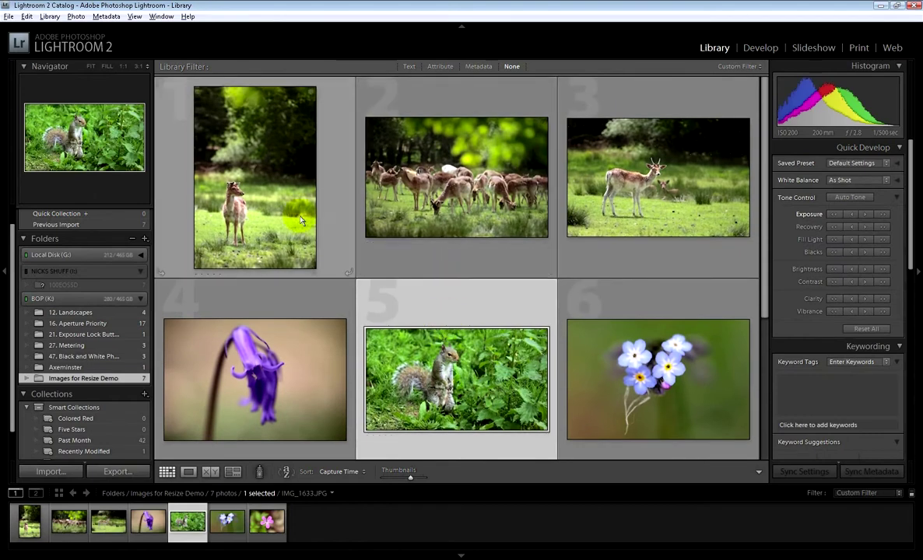
pyautogui.click(263, 185)
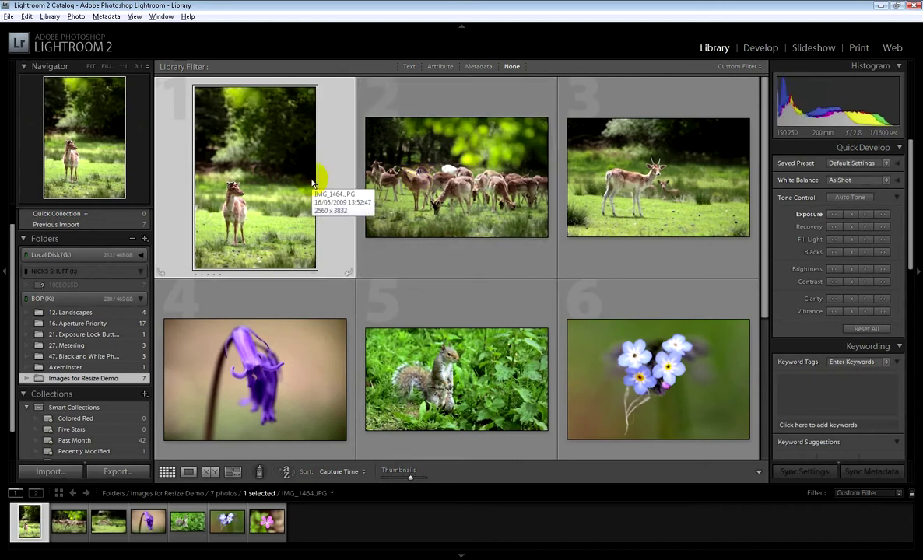
pyautogui.keyDown('ctrl'); pyautogui.click(433, 183); pyautogui.keyUp('ctrl')
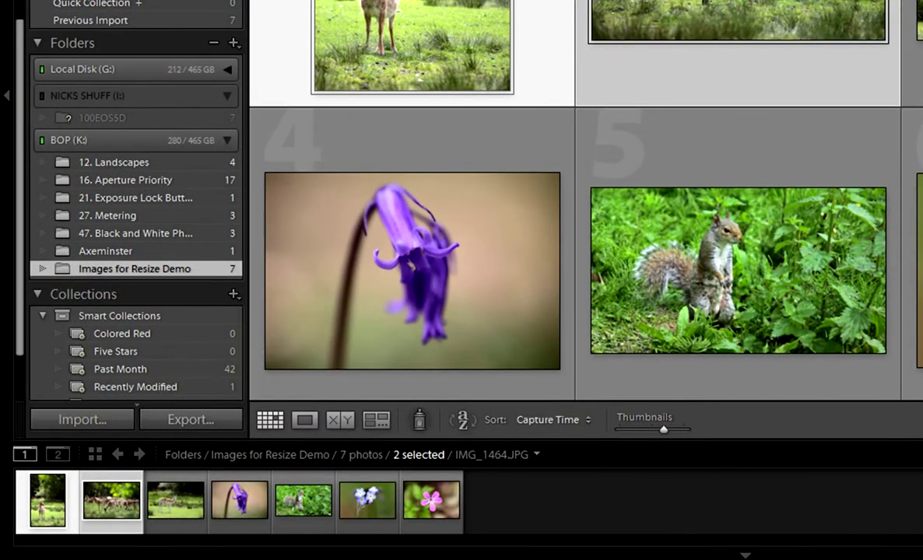
# Open the export settings for the two selected photos and keep the JPEG format with quality 100.
pyautogui.click(178, 429)
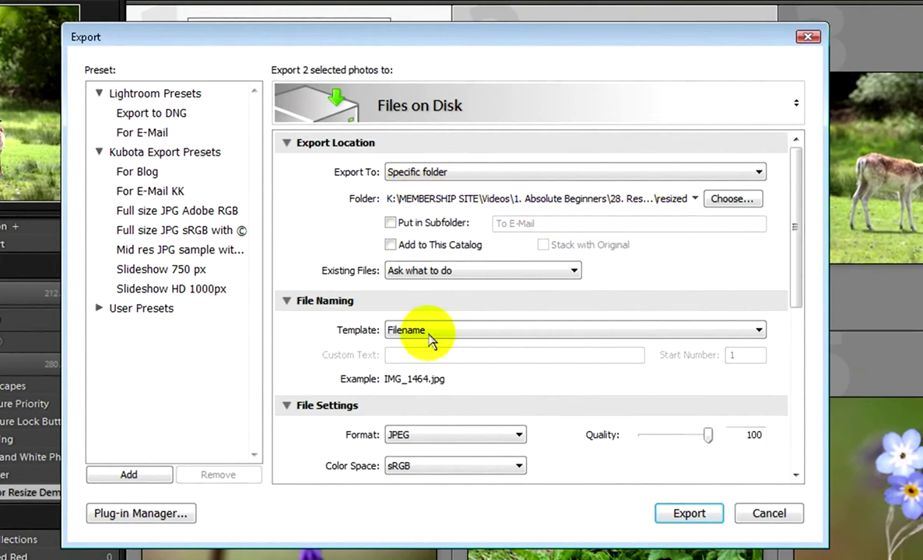
pyautogui.moveTo(802, 308); pyautogui.dragTo(799, 381)
pyautogui.click(484, 264)
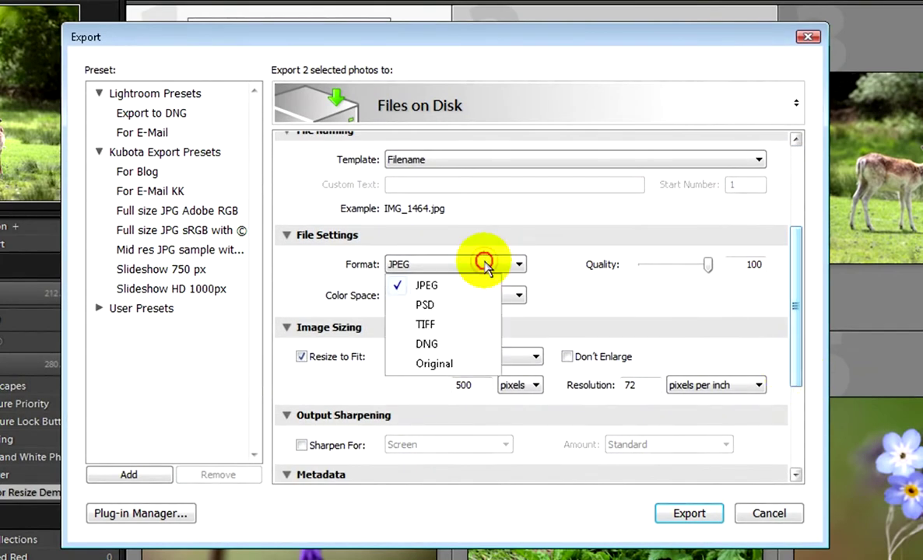
pyautogui.click(482, 265)
pyautogui.click(715, 266)
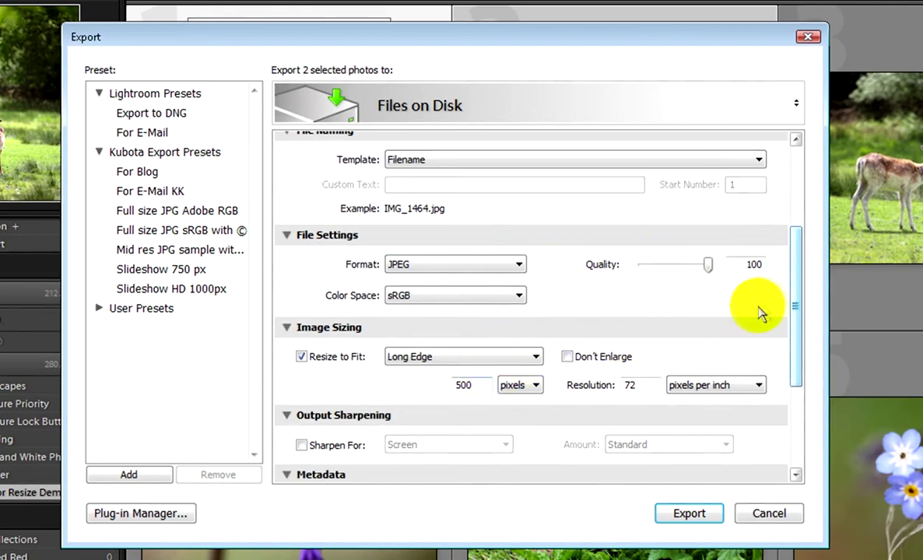
# Keep the export resized to 500 pixels on the Long Edge, and export the two photos to the resized folder.
pyautogui.moveTo(797, 309); pyautogui.dragTo(799, 346)
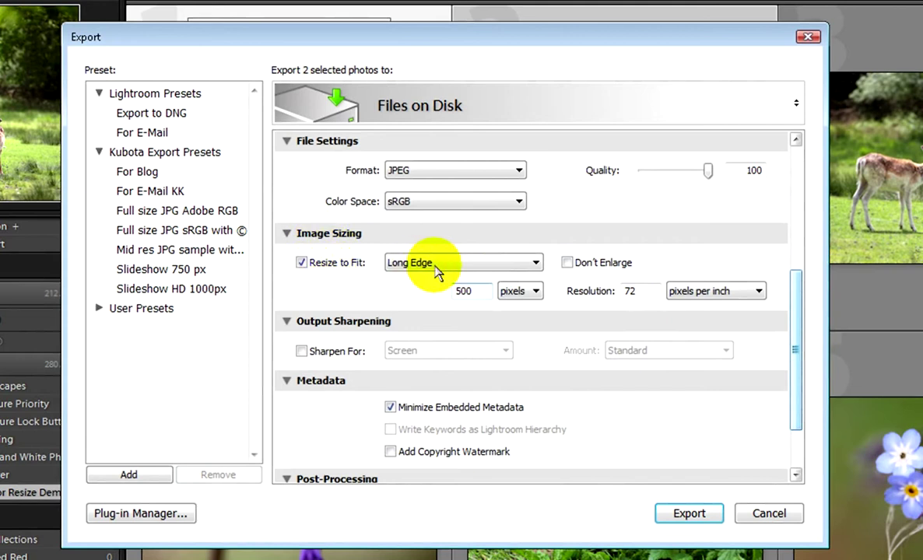
pyautogui.click(533, 269)
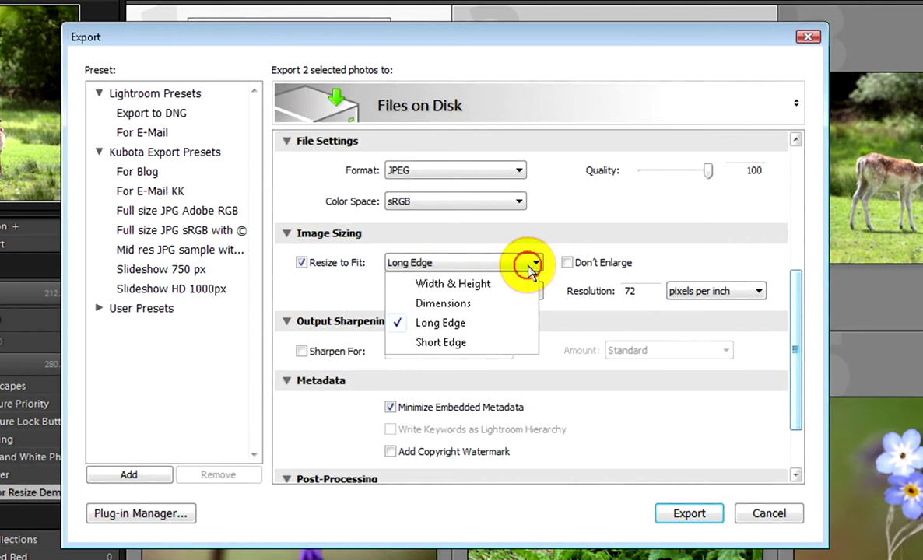
pyautogui.click(470, 331)
pyautogui.doubleClick(467, 289)
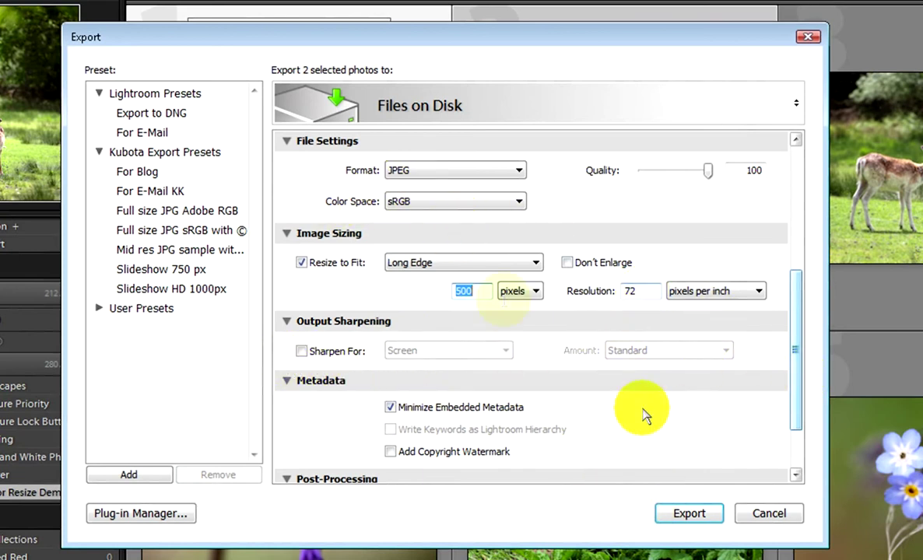
pyautogui.click(689, 512)
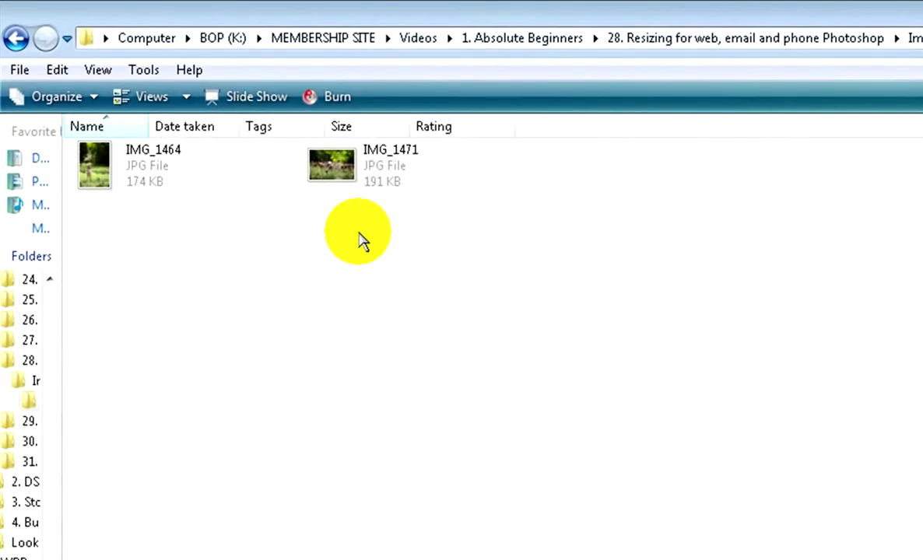
# Open the exported IMG_1464 in the photo viewer, compare it with the other exported photo, and close the viewer.
pyautogui.moveTo(138, 165)
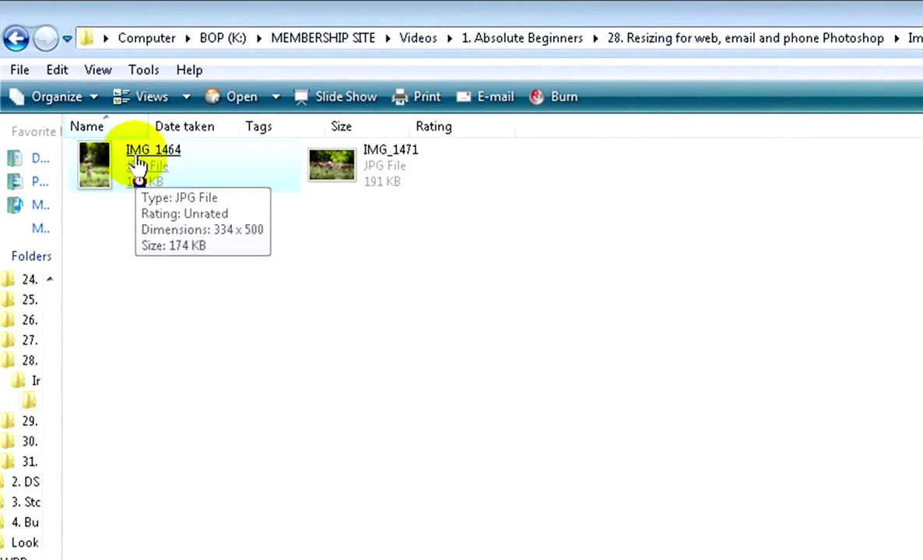
pyautogui.doubleClick(136, 165)
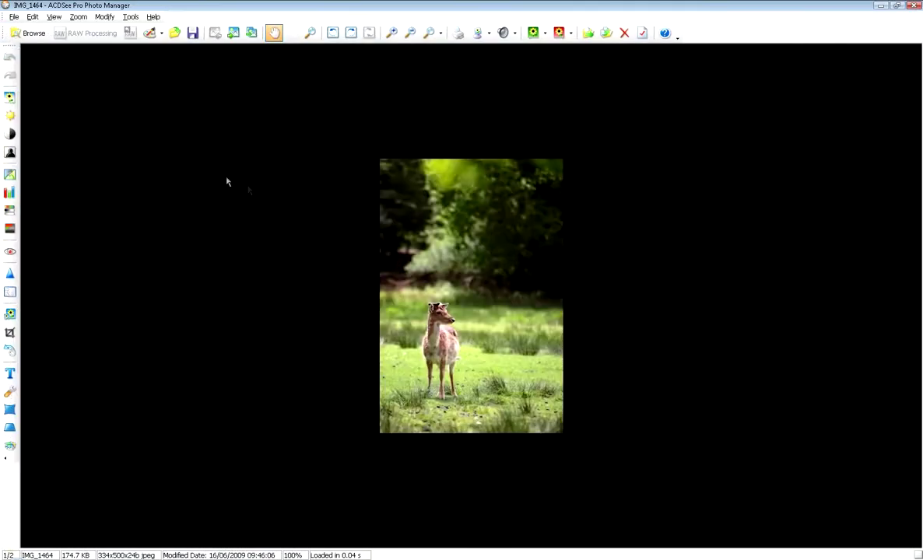
pyautogui.scroll(-1, 258, 259)
pyautogui.scroll(1, 258, 259)
pyautogui.scroll(-1, 259, 259)
pyautogui.scroll(1, 258, 259)
pyautogui.scroll(-1, 259, 259)
pyautogui.scroll(1, 258, 259)
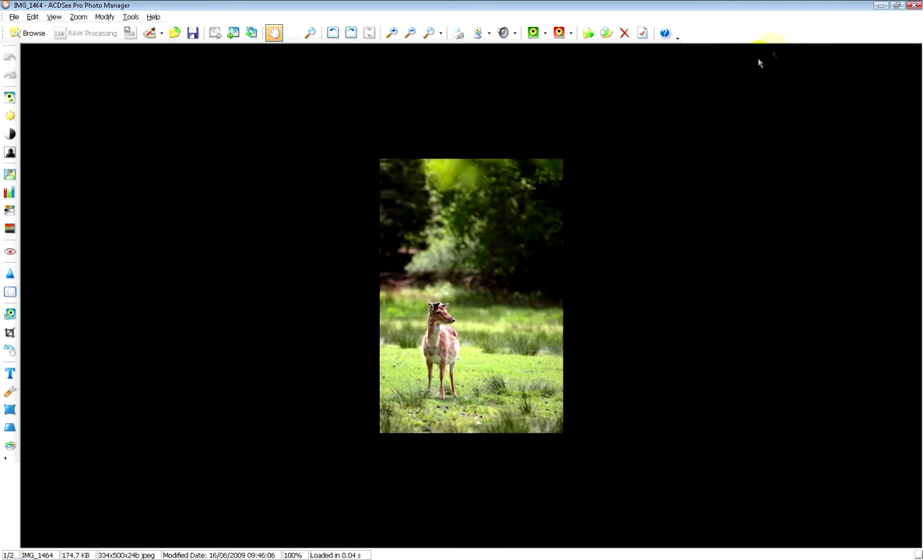
pyautogui.click(914, 7)
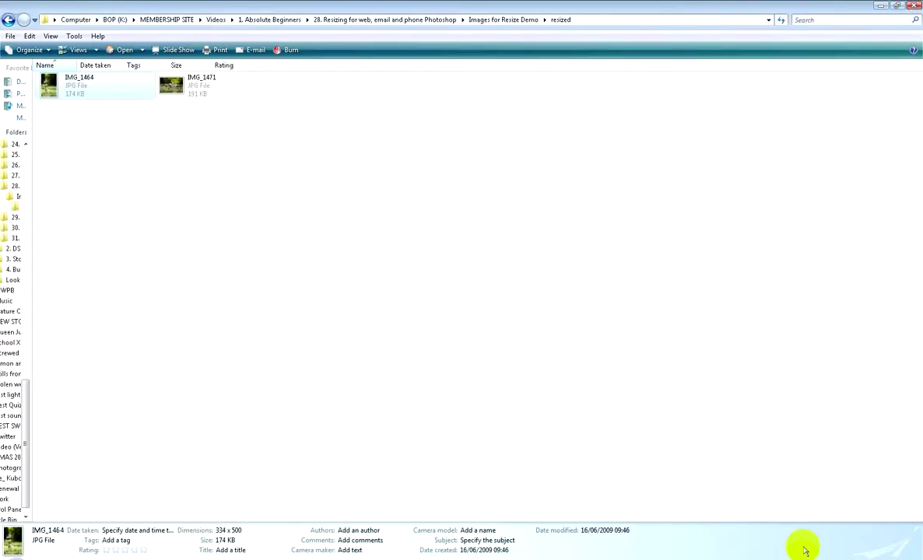
# Switch back to Lightroom and select all the photos in the Images for Resize Demo folder.
pyautogui.click(640, 558)
pyautogui.click(303, 201)
pyautogui.click(334, 214)
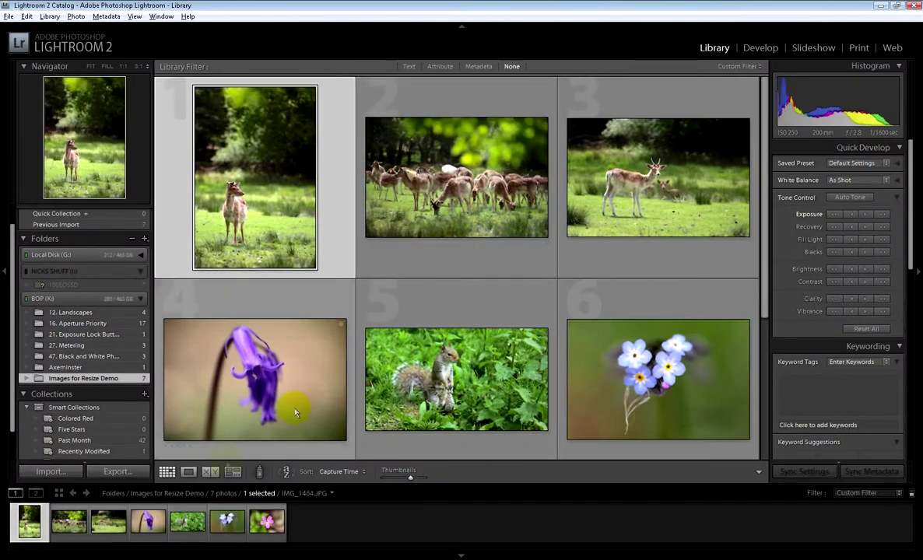
pyautogui.hotkey('ctrl', 'a')
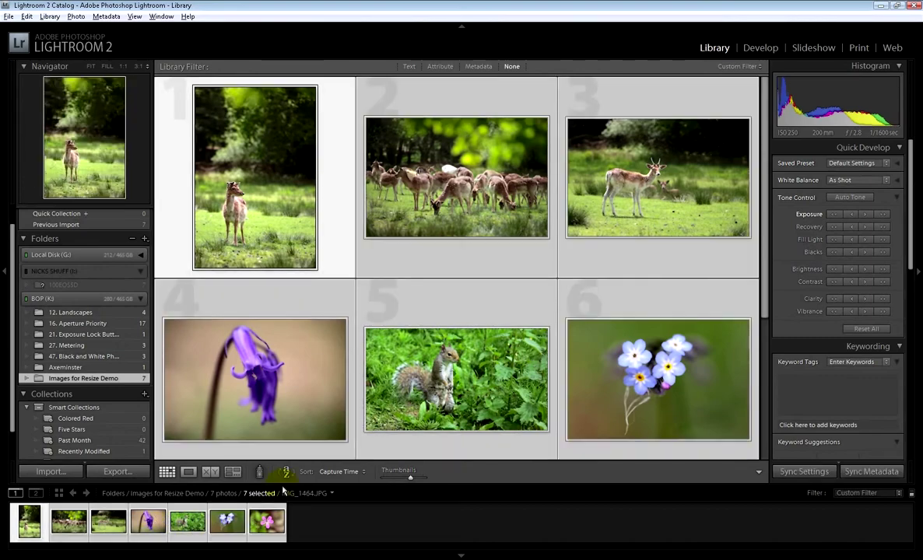
# Open the export settings for all selected photos and set resizing to Width & Height with a width of 500 and a height of 0 pixels.
pyautogui.hotkey('ctrl', 'shift', 'e')
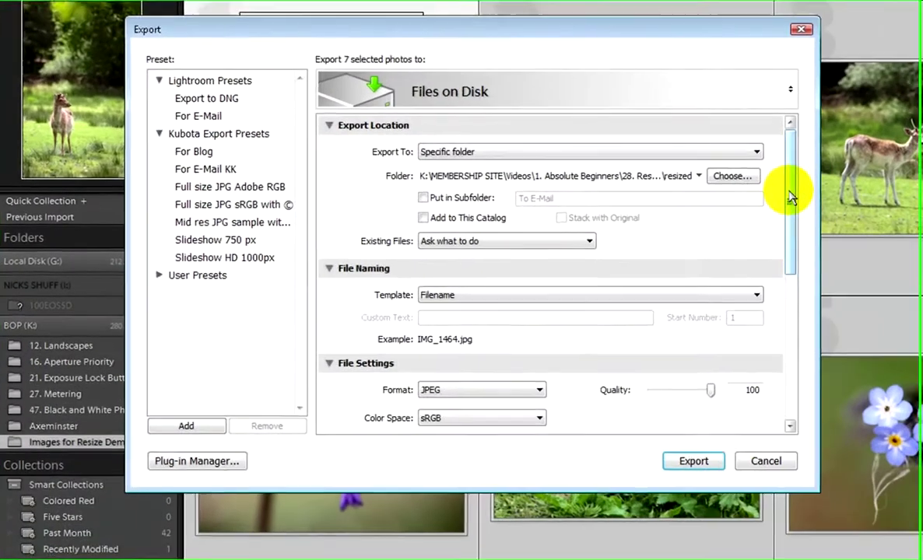
pyautogui.moveTo(790, 197); pyautogui.dragTo(800, 342)
pyautogui.moveTo(704, 40); pyautogui.dragTo(886, 136)
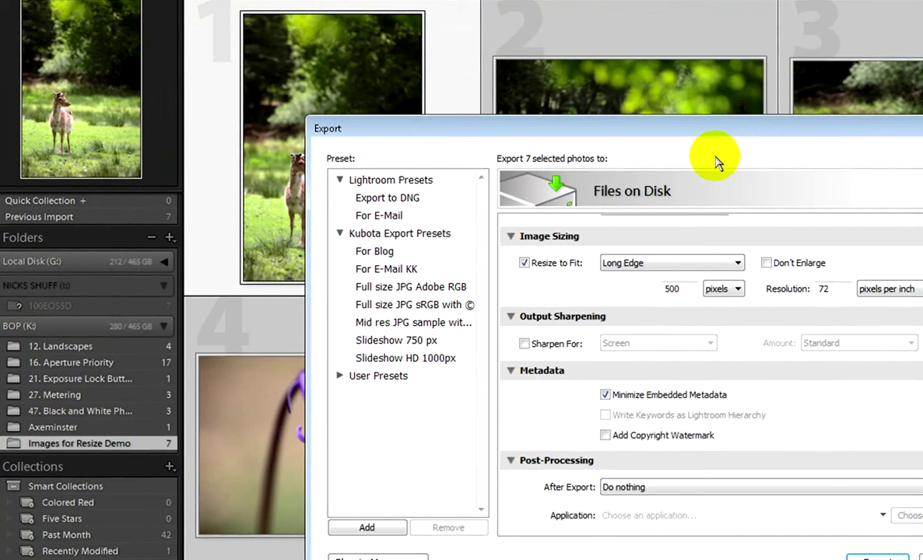
pyautogui.click(652, 265)
pyautogui.click(632, 283)
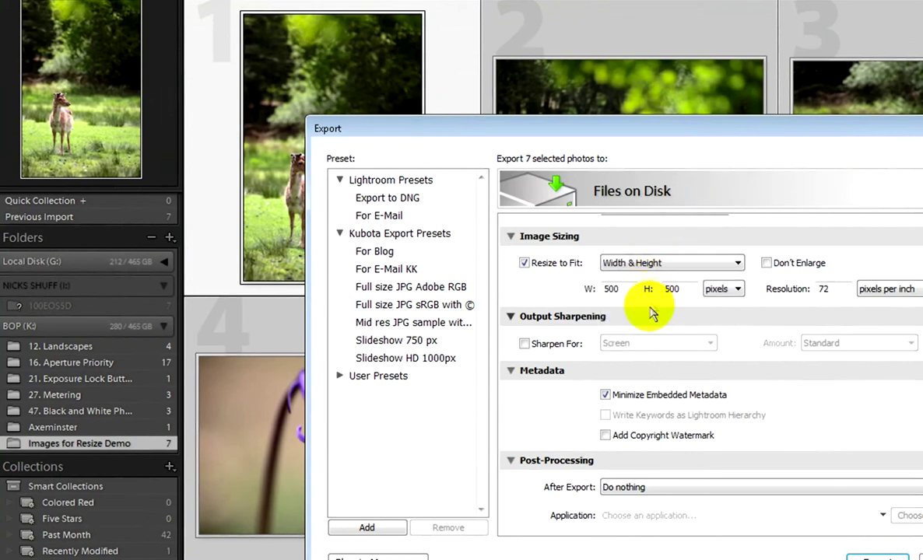
pyautogui.moveTo(695, 288); pyautogui.dragTo(545, 281)
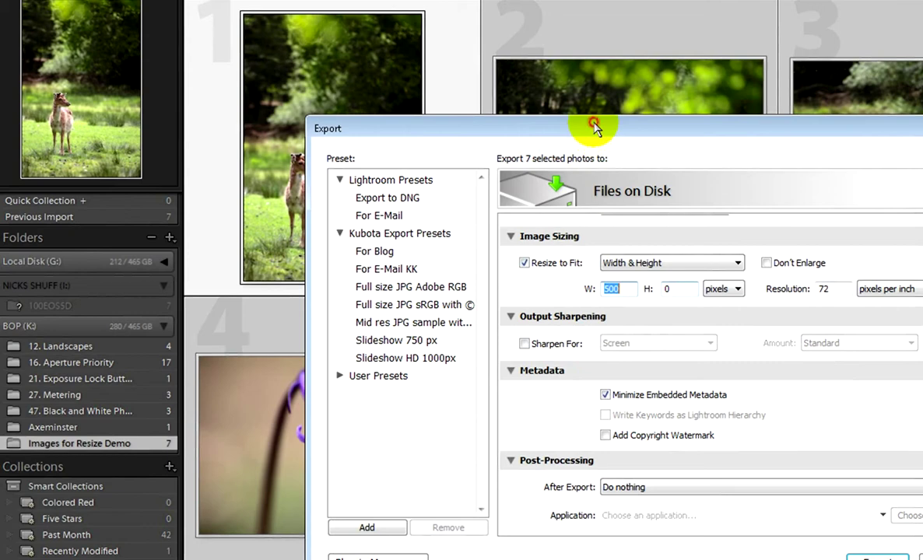
pyautogui.moveTo(628, 127); pyautogui.dragTo(659, 293)
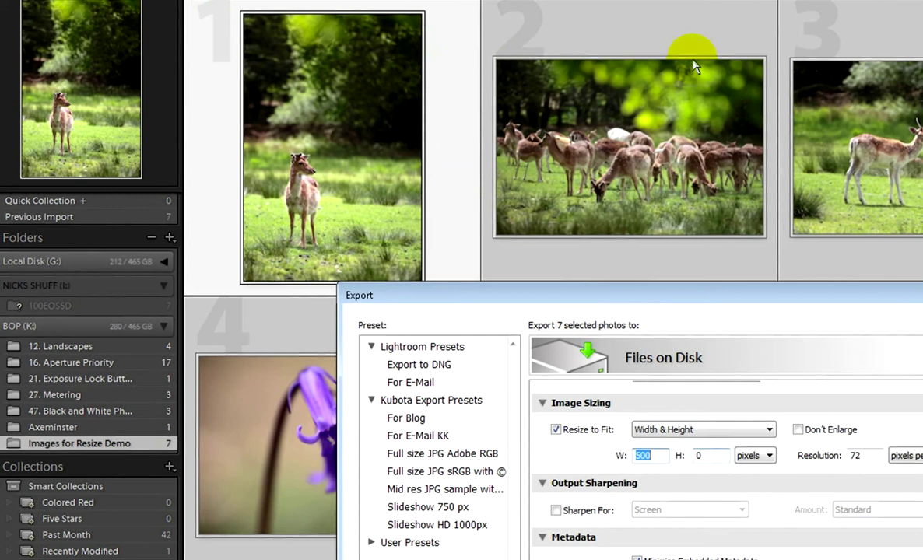
pyautogui.moveTo(709, 286); pyautogui.dragTo(663, 0)
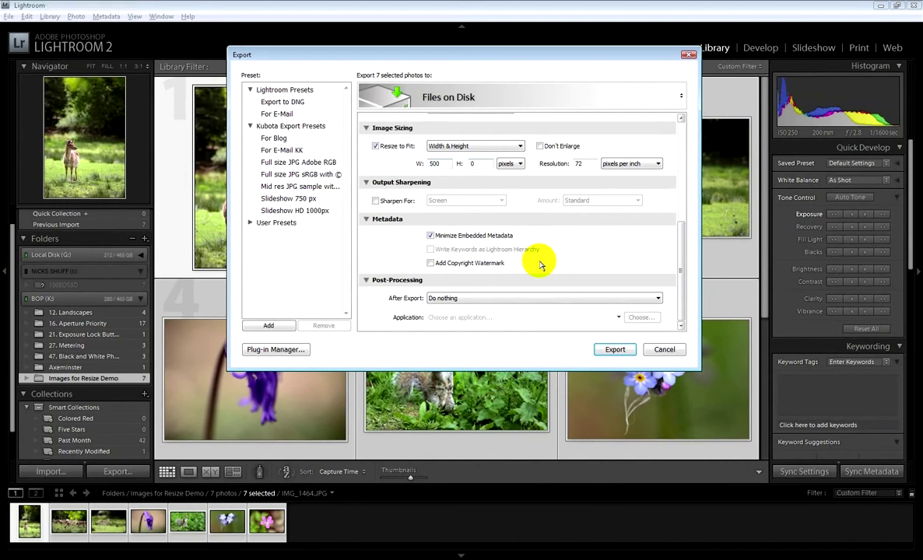
# Apply the For E-Mail export preset, review its sizing and quality, cancel the export, and reopen the settings to check the export location.
pyautogui.click(288, 116)
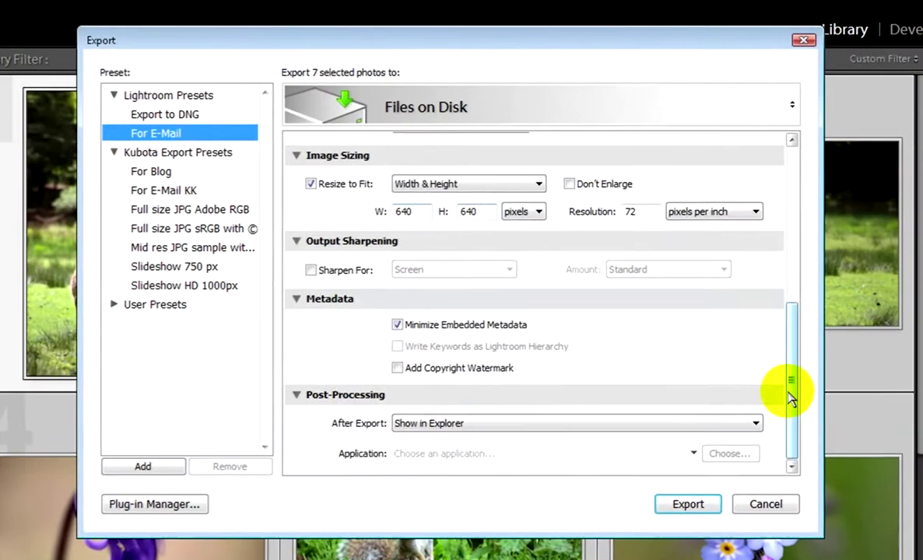
pyautogui.moveTo(679, 275); pyautogui.dragTo(679, 254)
pyautogui.moveTo(791, 354); pyautogui.dragTo(791, 343)
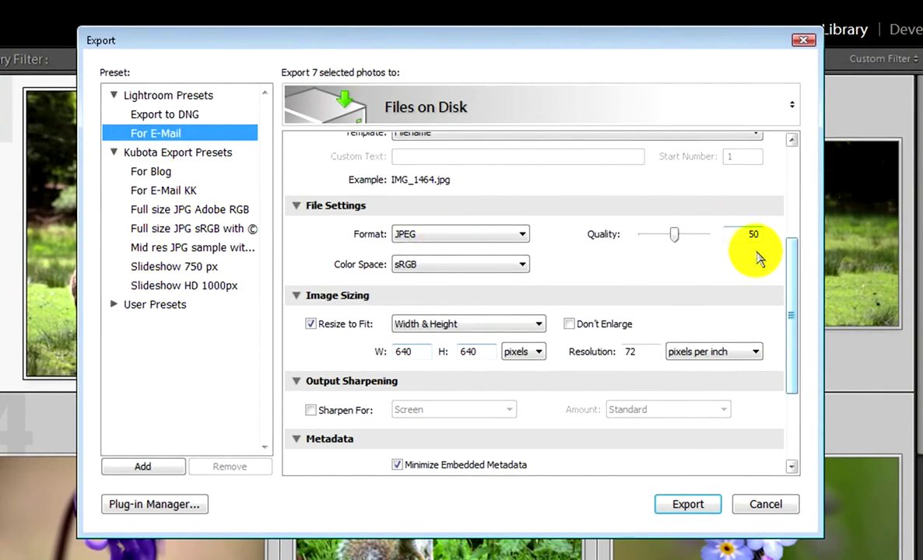
pyautogui.click(764, 503)
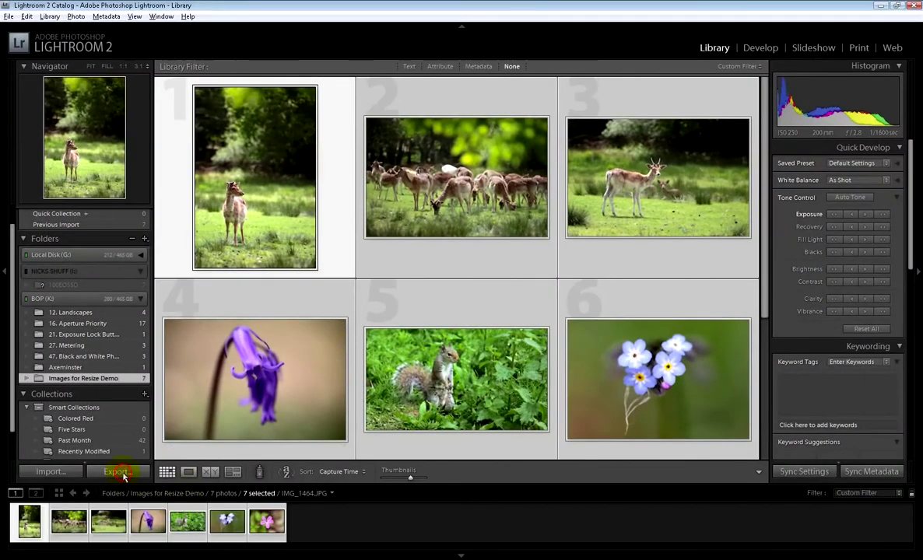
pyautogui.hotkey('ctrl', 'shift', 'e')
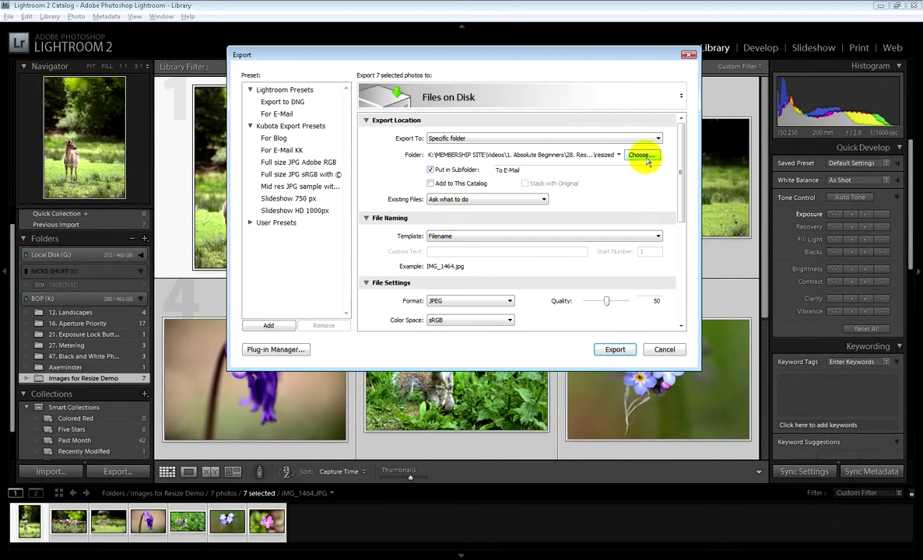
pyautogui.moveTo(681, 159); pyautogui.dragTo(685, 226)
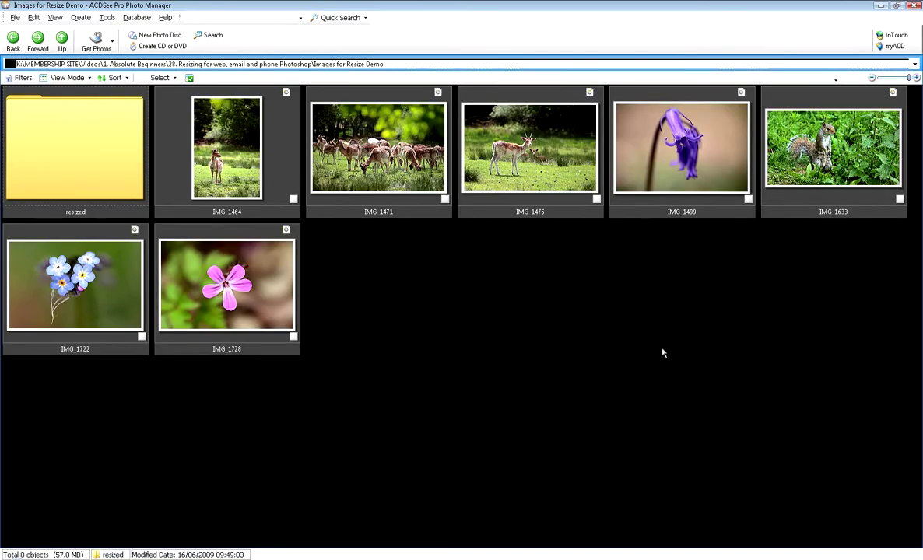
# Open IMG_1464 from the Images for Resize Demo folder in ACDSee Pro and resize it to 500 pixels wide, preserving the aspect ratio.
pyautogui.doubleClick(264, 208)
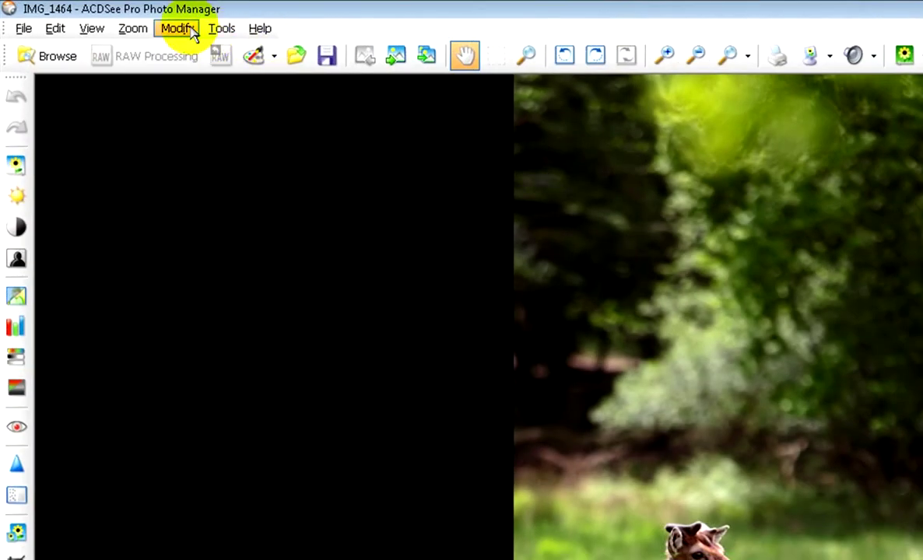
pyautogui.click(191, 31)
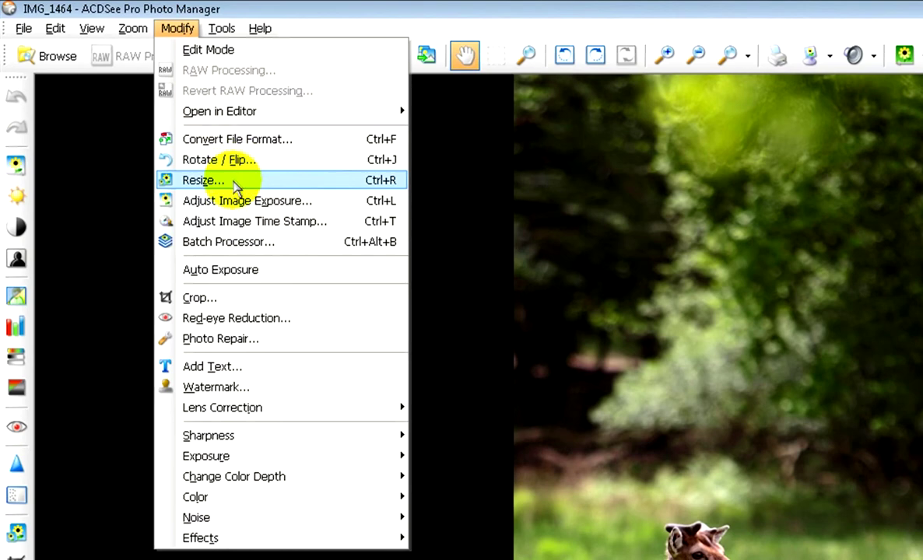
pyautogui.click(204, 180)
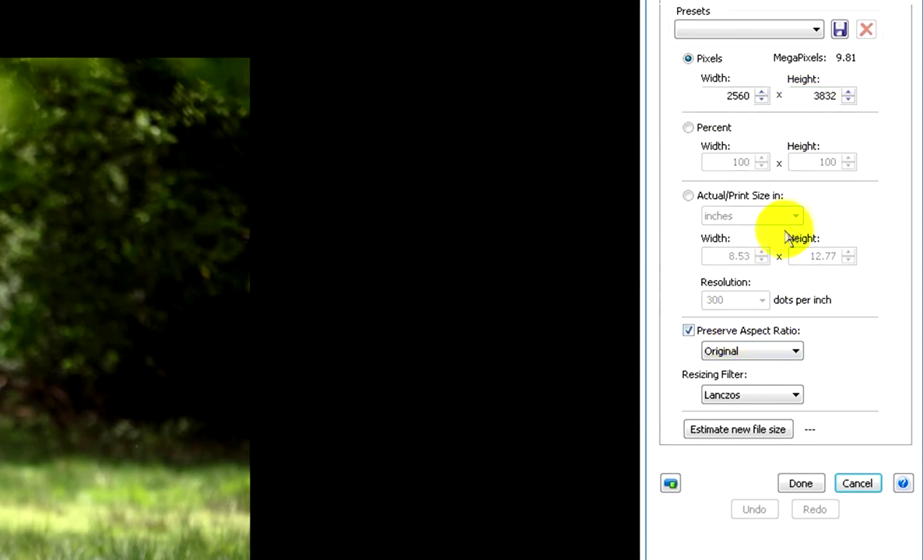
pyautogui.moveTo(797, 95); pyautogui.dragTo(854, 99)
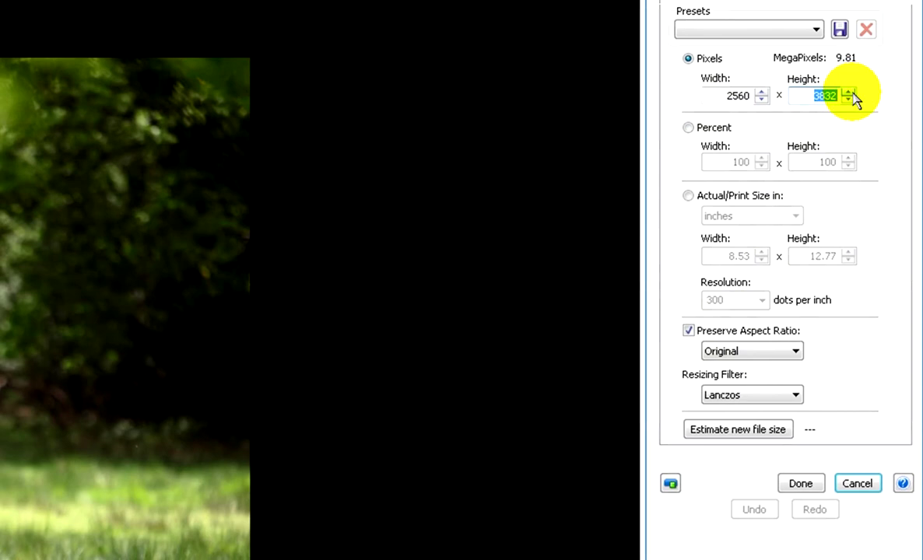
pyautogui.moveTo(715, 95); pyautogui.dragTo(753, 96)
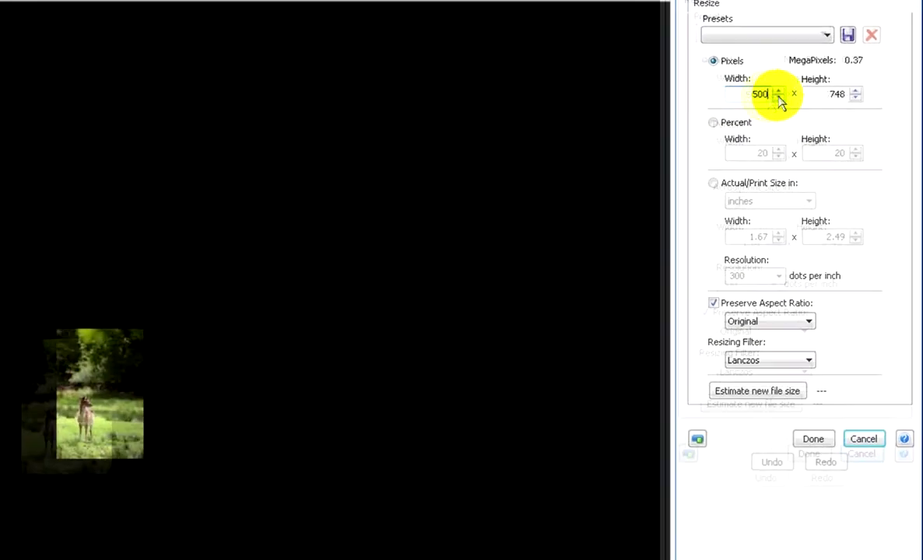
pyautogui.click(800, 484)
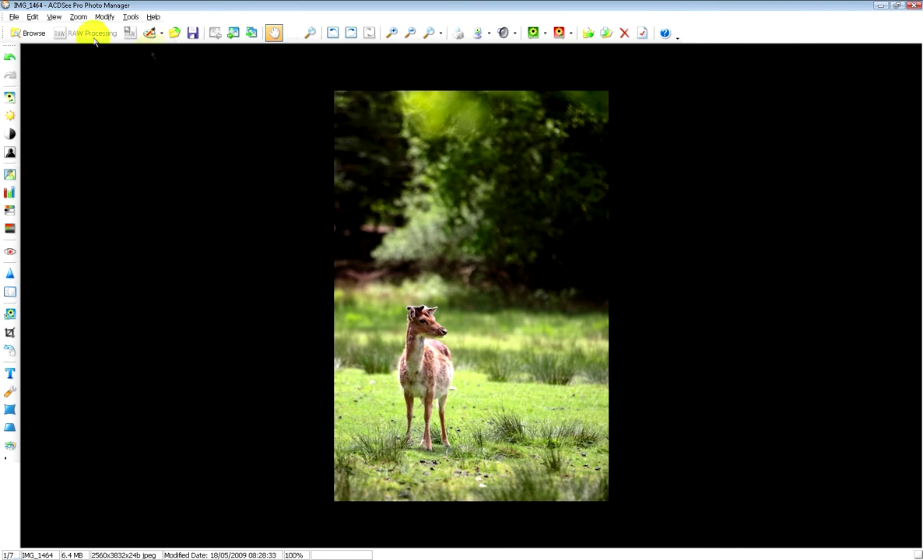
# Save the resized image as JPEG file IMG_1464 in the resized folder.
pyautogui.click(179, 33)
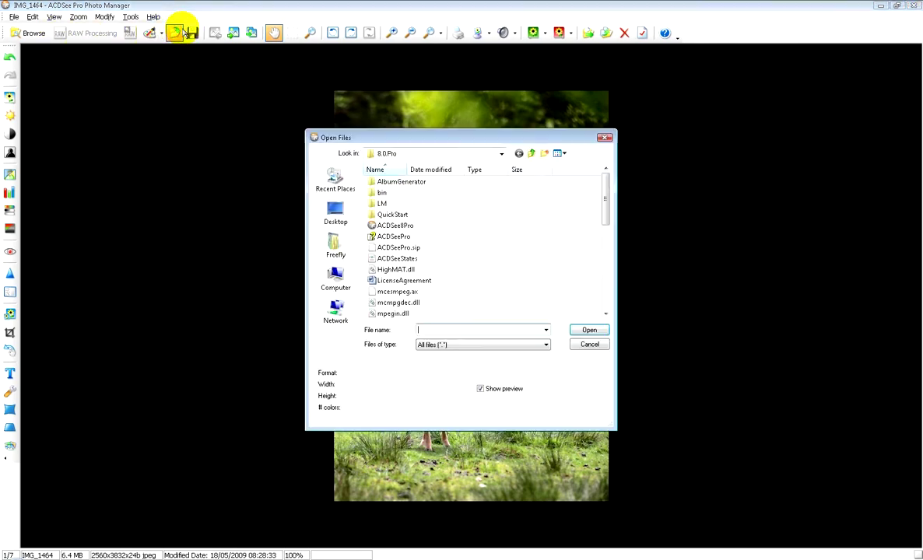
pyautogui.click(589, 344)
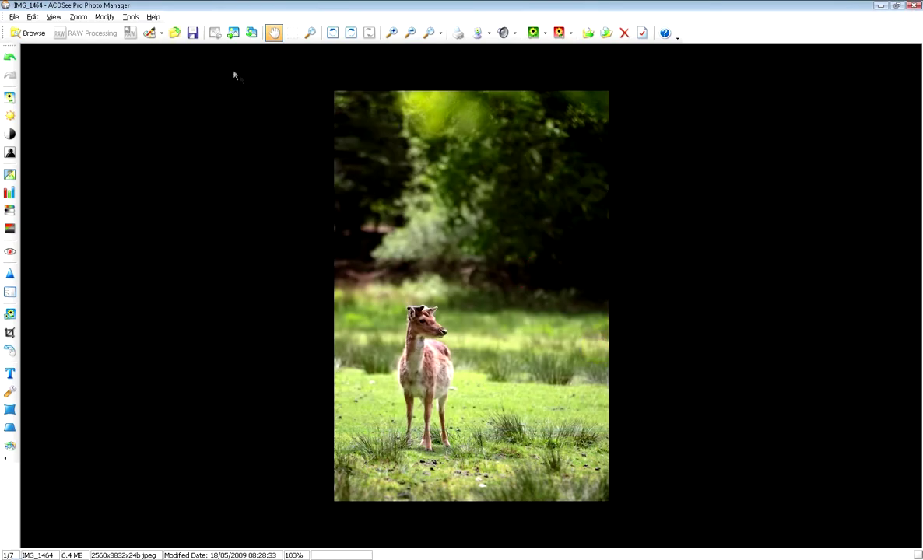
pyautogui.click(192, 32)
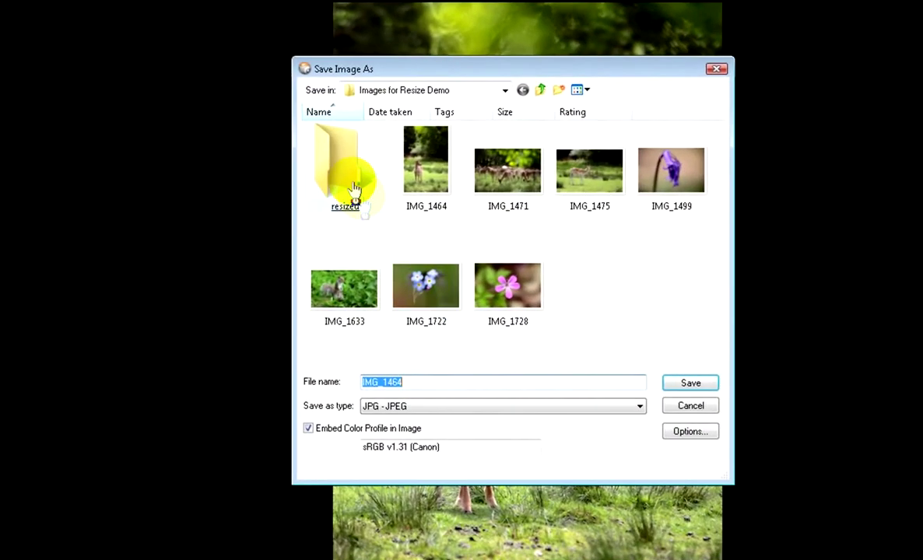
pyautogui.doubleClick(344, 179)
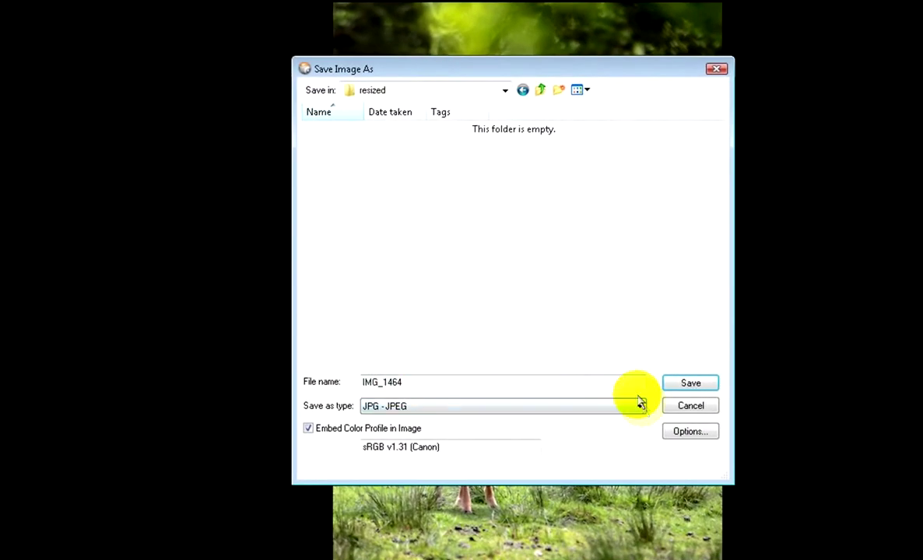
pyautogui.click(674, 383)
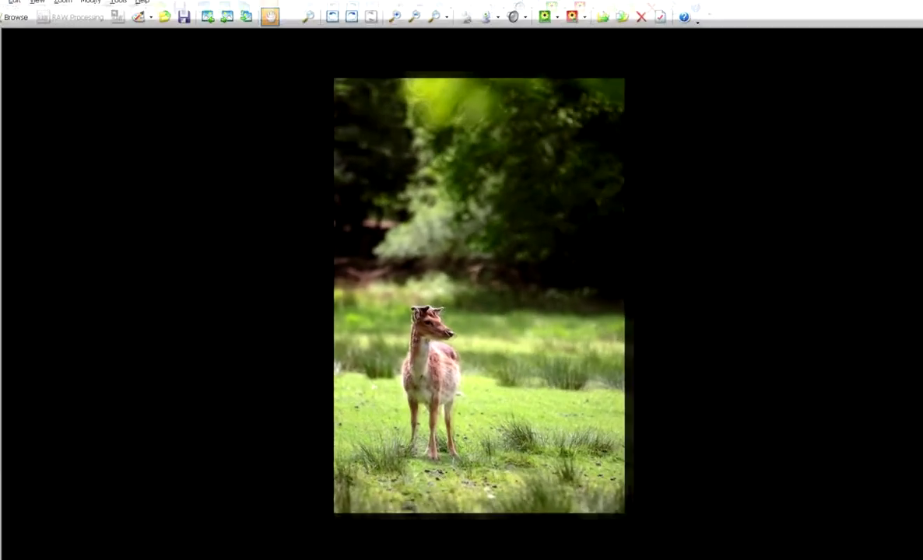
# Check the saved IMG_1464's dimensions and file size in the resized folder, and delete the file.
pyautogui.click(296, 558)
pyautogui.moveTo(67, 88)
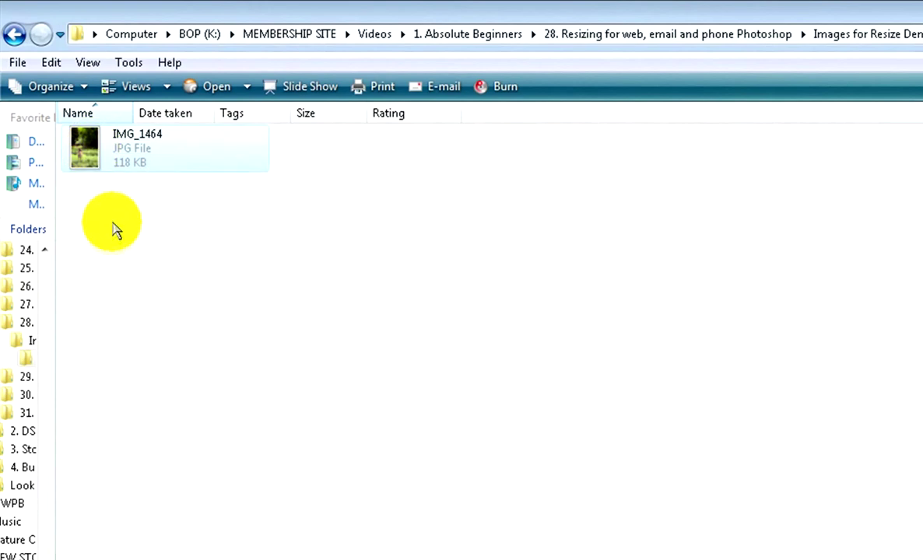
pyautogui.moveTo(91, 144)
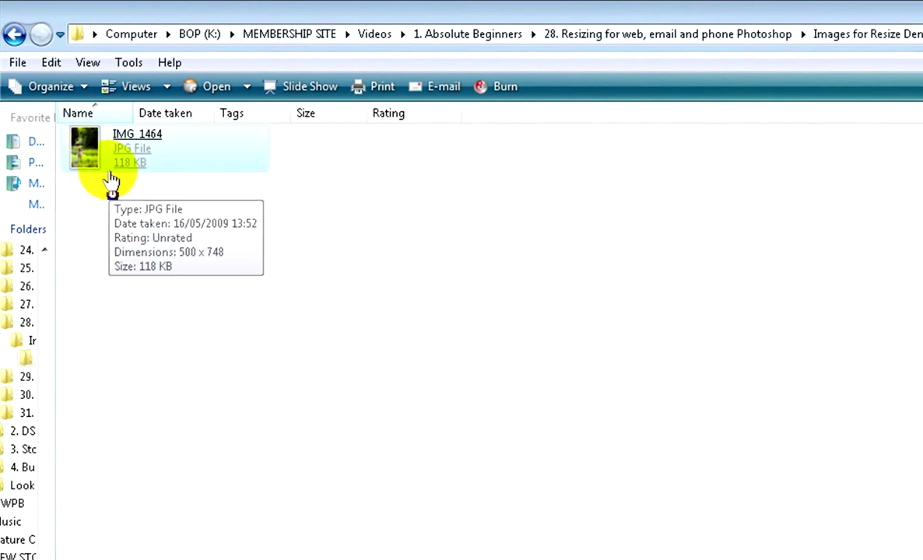
pyautogui.rightClick(105, 156)
pyautogui.click(187, 444)
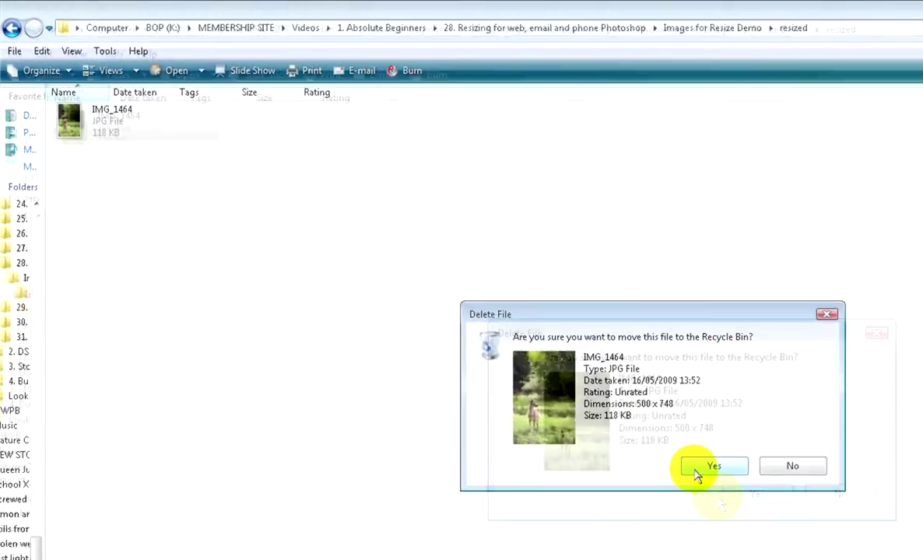
pyautogui.click(711, 465)
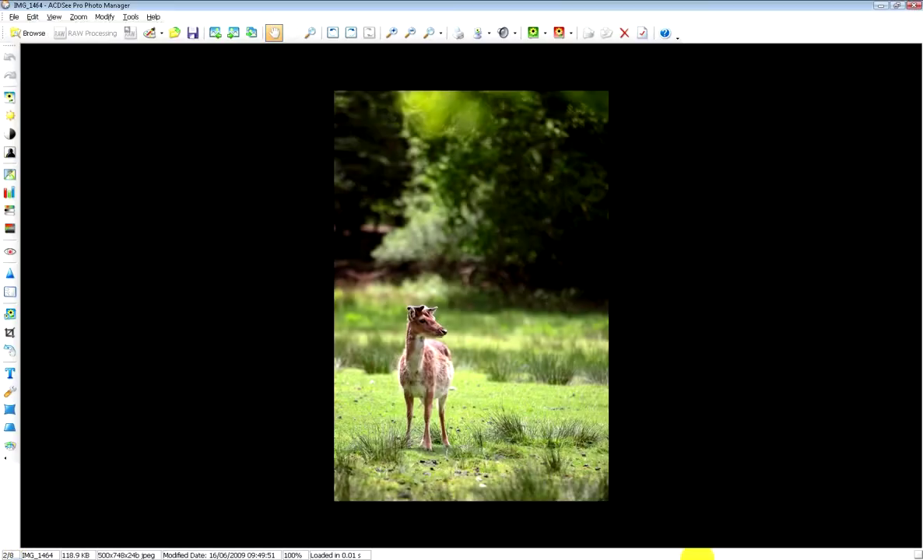
# Return to the thumbnail browser, select all seven photos without the resized folder, and open the Batch Resize Images settings.
pyautogui.press('Return')
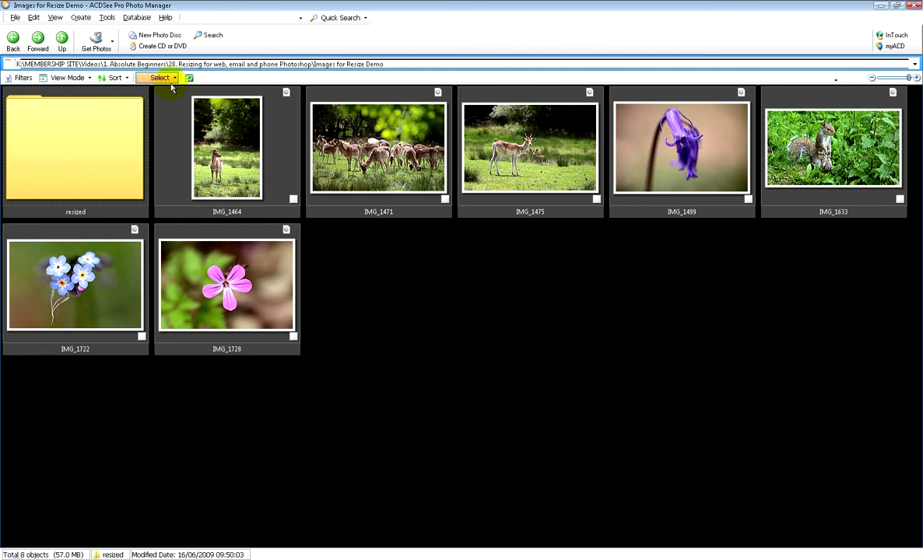
pyautogui.hotkey('ctrl', 'a')
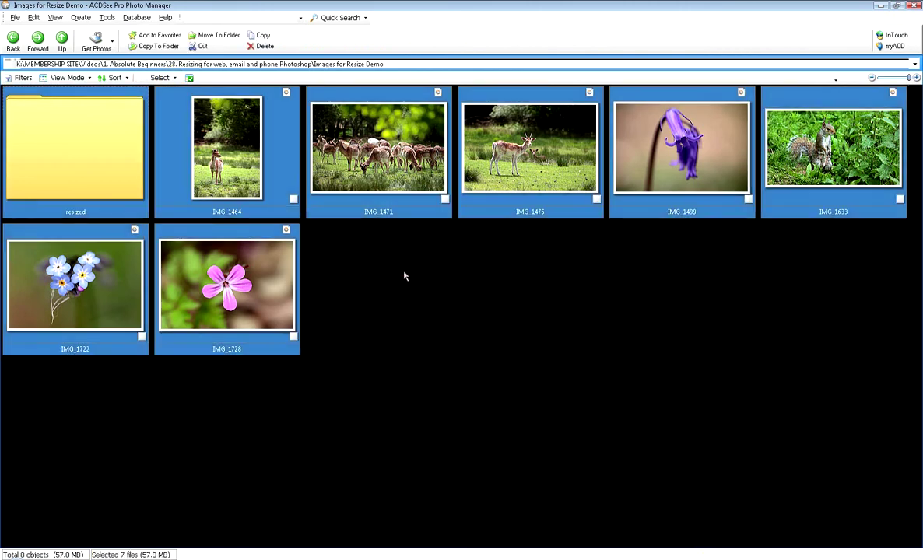
pyautogui.keyDown('ctrl'); pyautogui.click(113, 167); pyautogui.keyUp('ctrl')
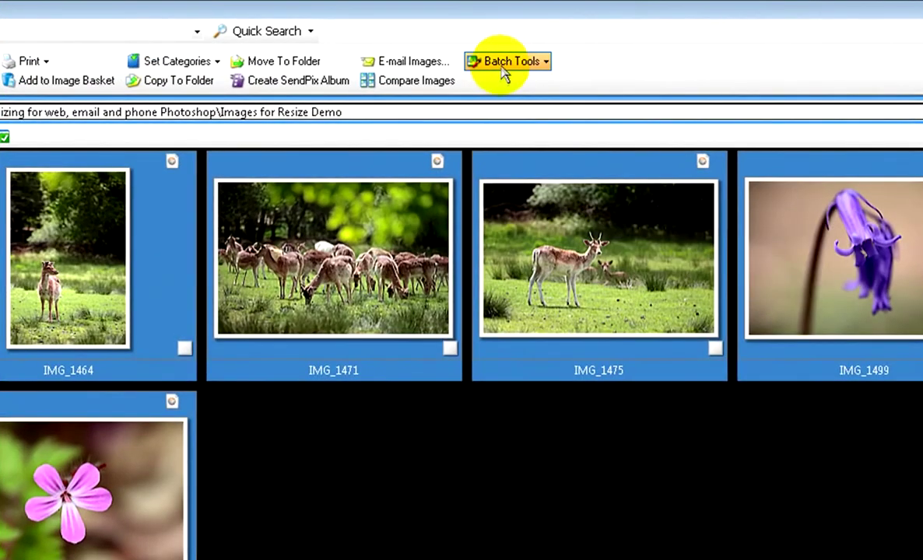
pyautogui.click(506, 67)
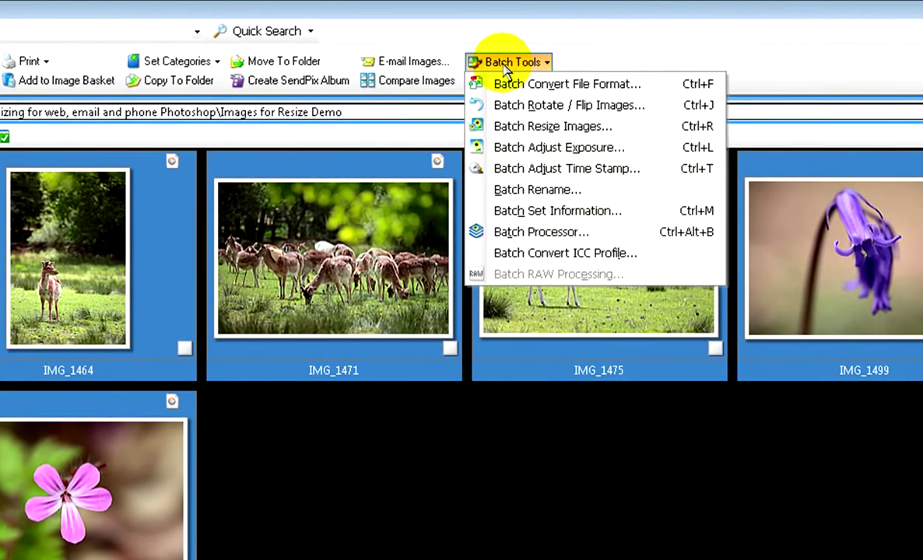
pyautogui.click(510, 127)
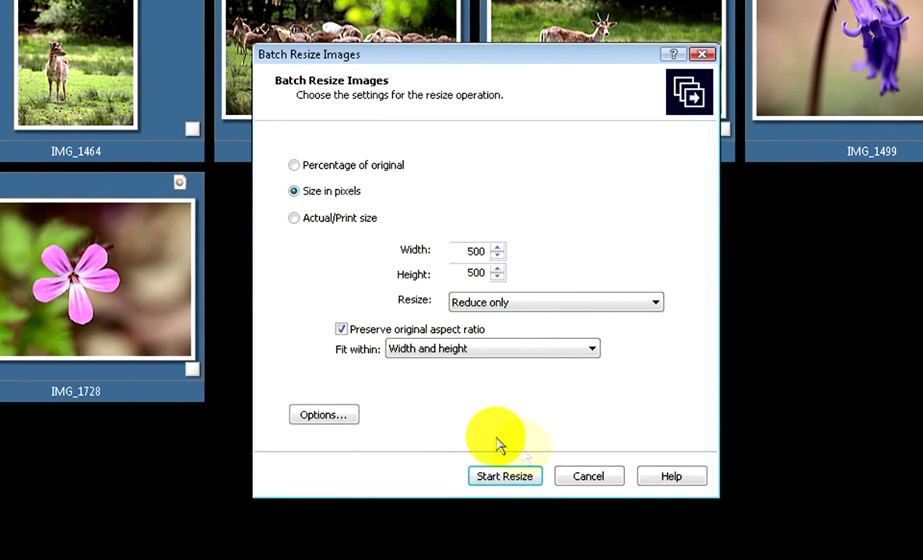
# Set the batch JPEG quality to 100 and resize the selected photos to fit within 500 by 500 pixels, placing them in the resized folder.
pyautogui.click(350, 415)
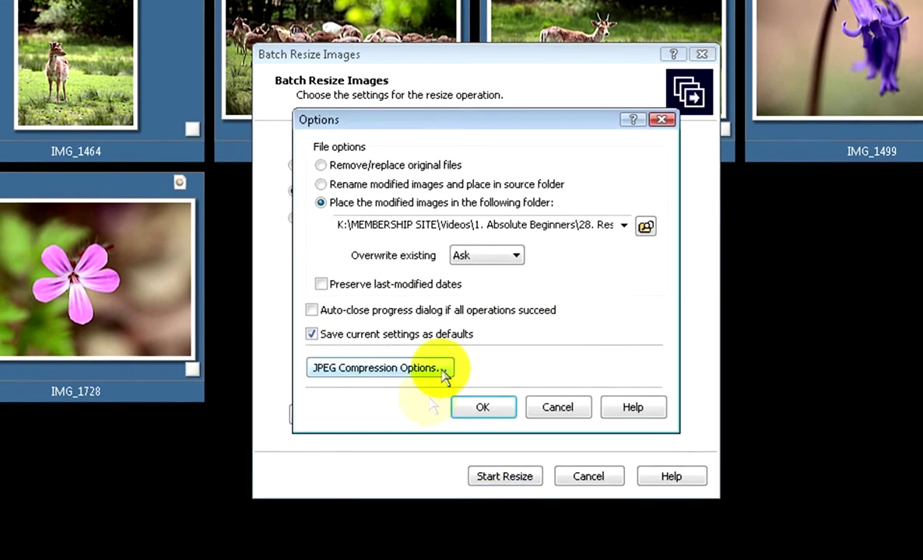
pyautogui.click(605, 227)
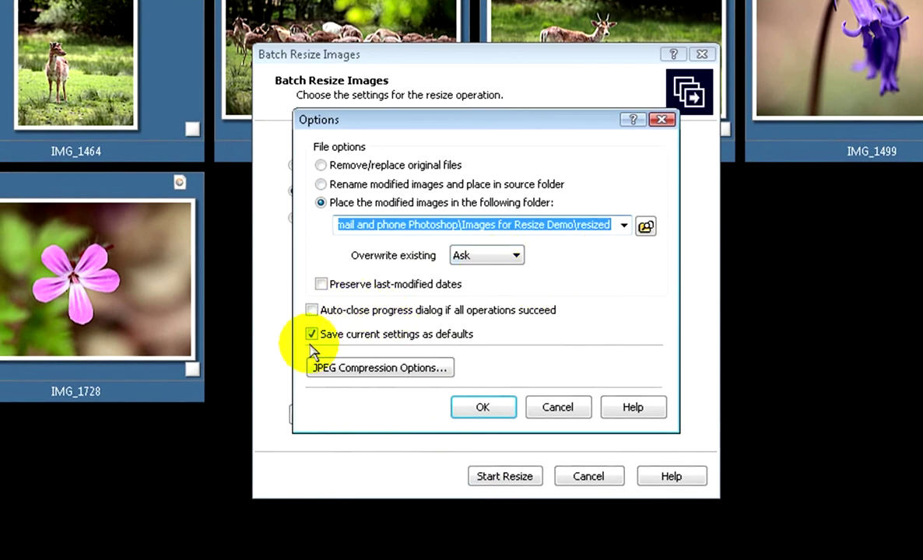
pyautogui.click(358, 372)
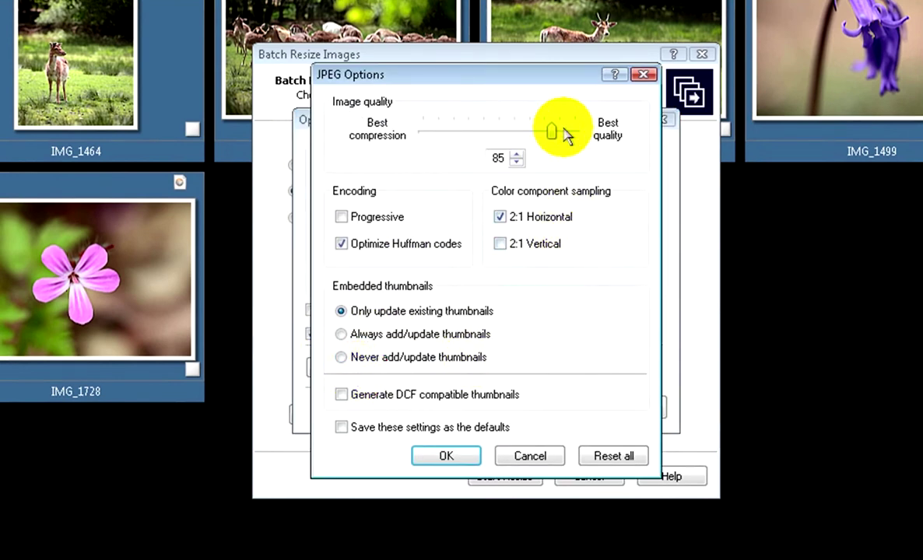
pyautogui.moveTo(552, 134); pyautogui.dragTo(576, 133)
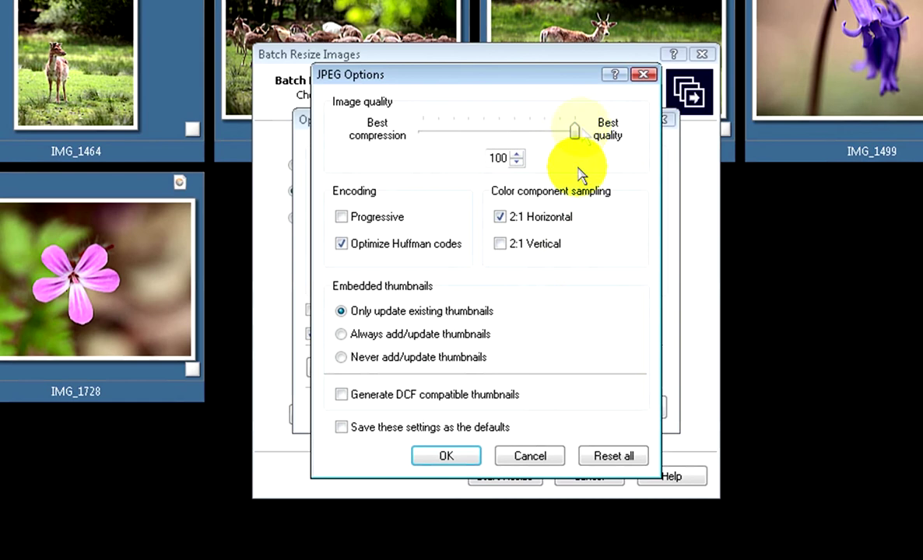
pyautogui.click(453, 458)
pyautogui.click(483, 408)
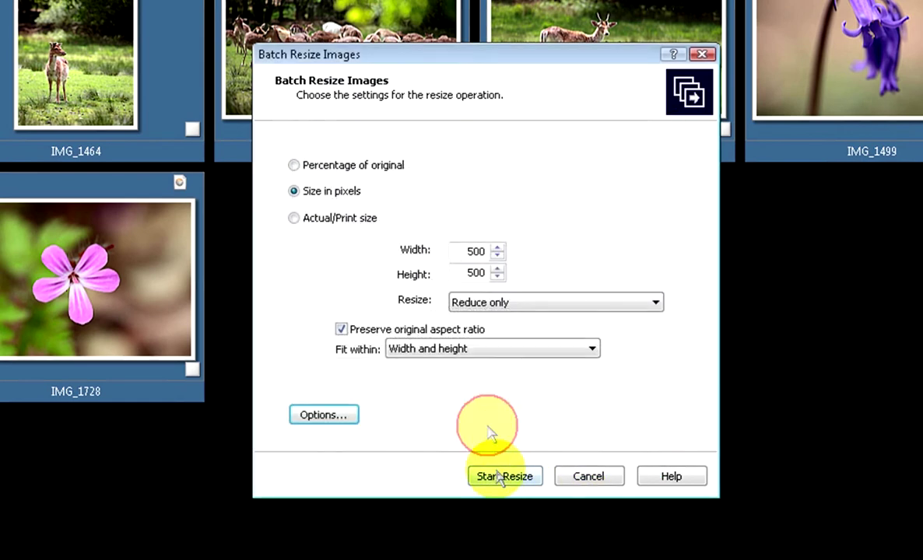
pyautogui.click(502, 478)
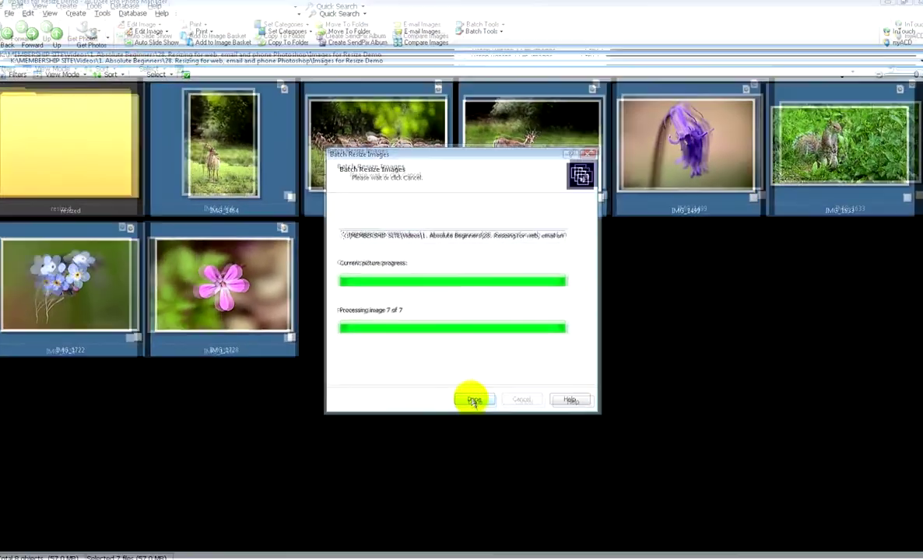
pyautogui.click(506, 476)
# Open the resized folder and view its photos one by one from IMG_1464, checking their pixel dimensions and file sizes.
pyautogui.doubleClick(74, 144)
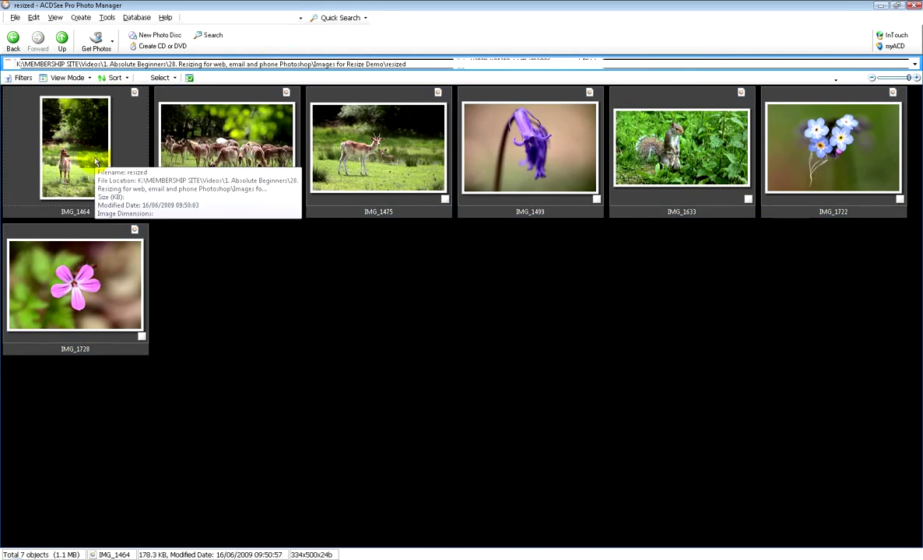
pyautogui.doubleClick(96, 161)
pyautogui.scroll(-2, 274, 294)
pyautogui.scroll(-4, 274, 297)
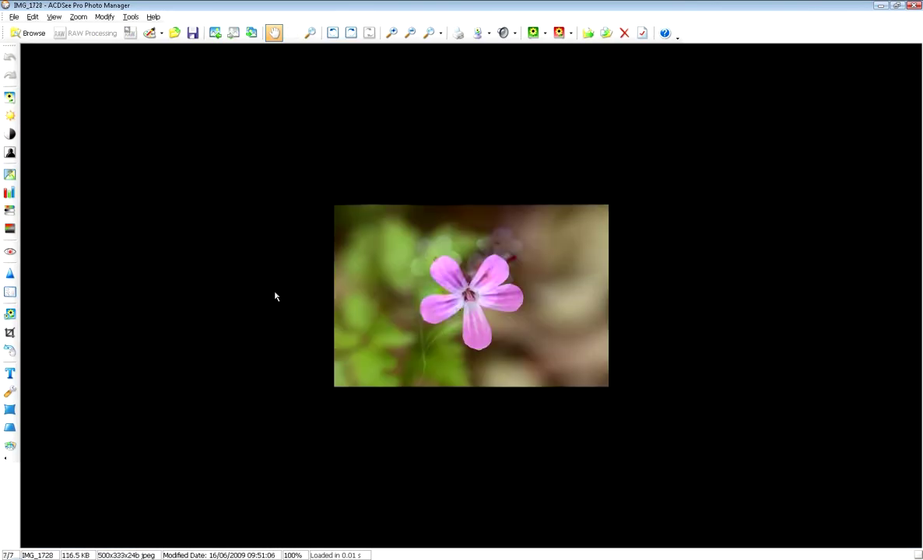
pyautogui.scroll(-2, 275, 297)
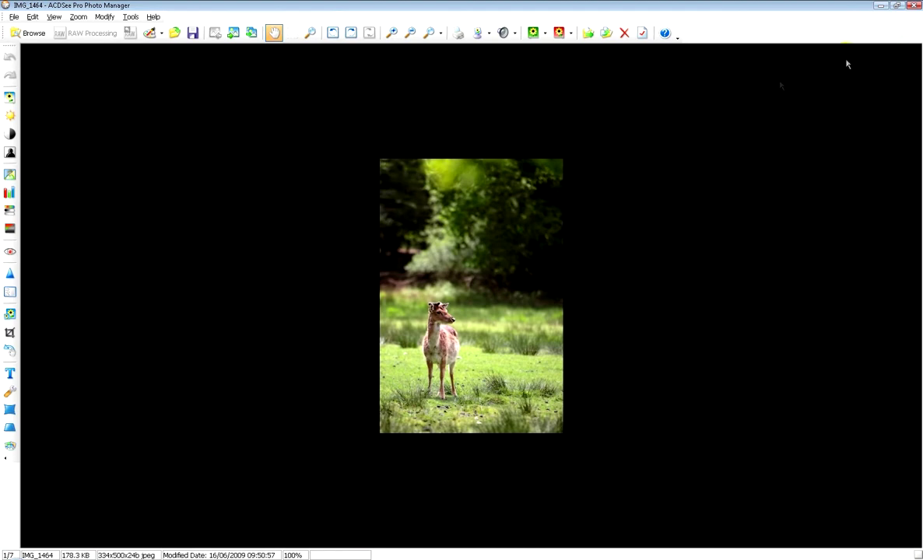
# Close the image viewer, return to the Images for Resize Demo folder, and check the file details of the original IMG_1728.
pyautogui.click(914, 7)
pyautogui.click(13, 39)
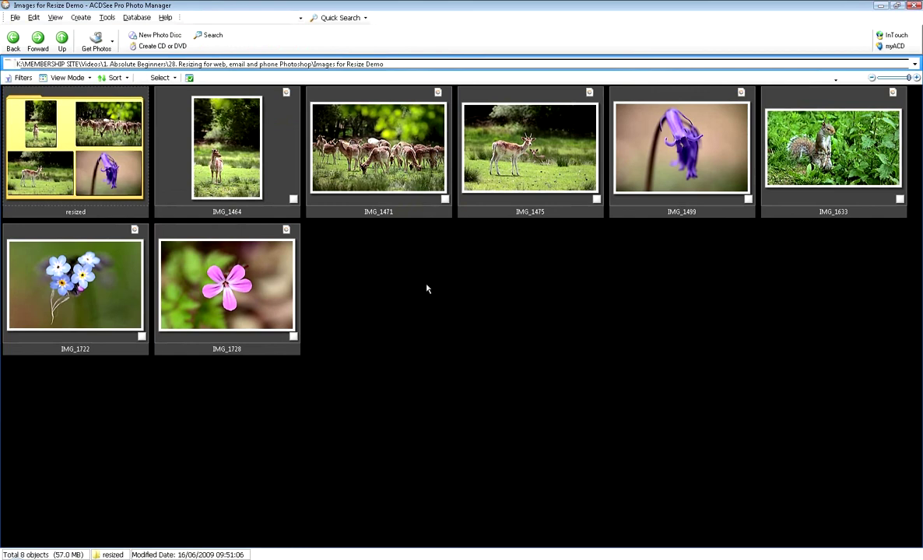
pyautogui.moveTo(78, 191)
pyautogui.moveTo(233, 261)
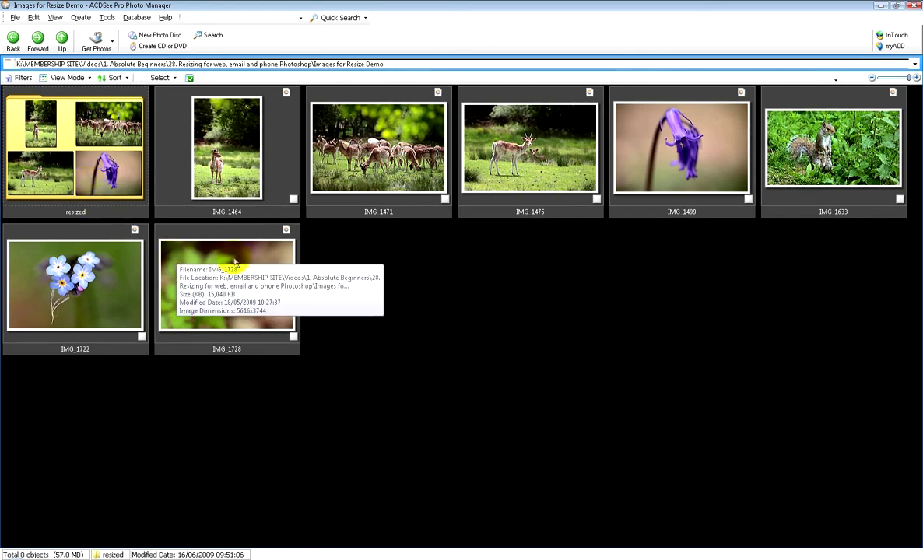